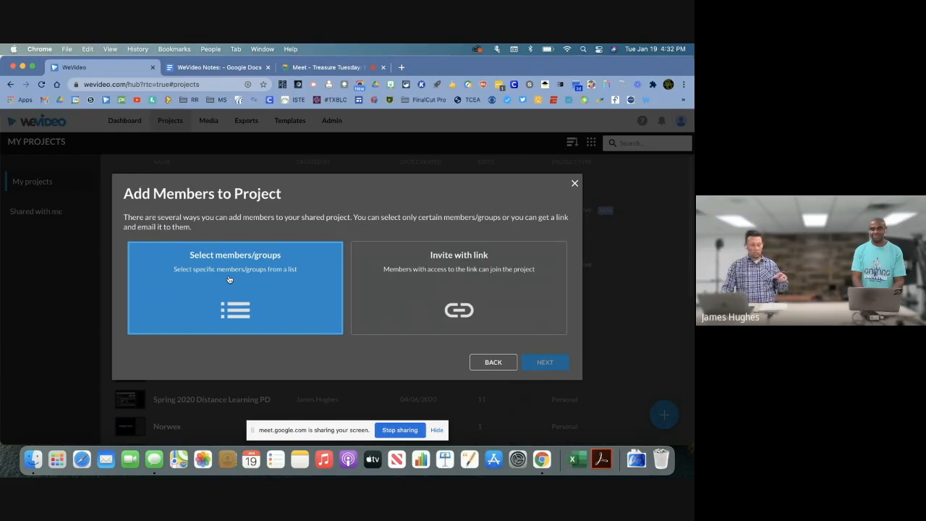
Invite the first admin in the members list to the Treasure Tuesday project and create the project without adding media.
left_click(227, 279)
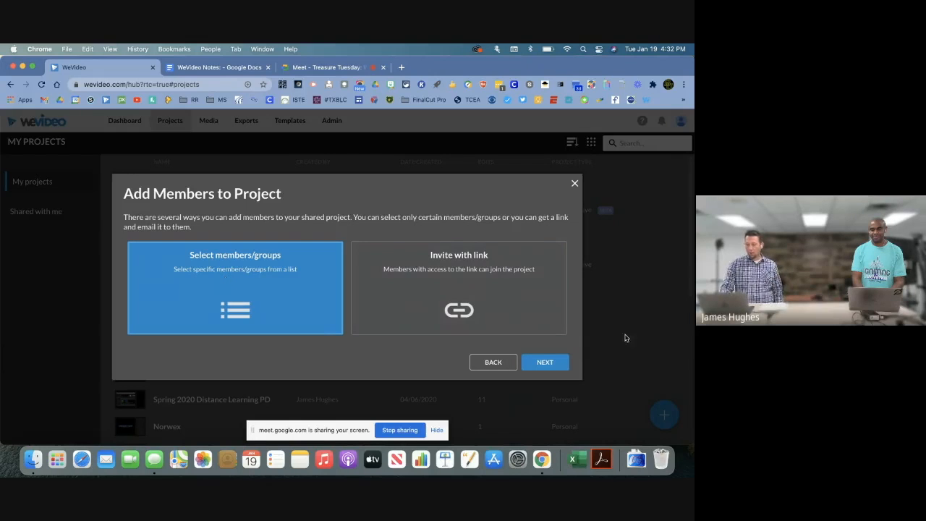
left_click(558, 363)
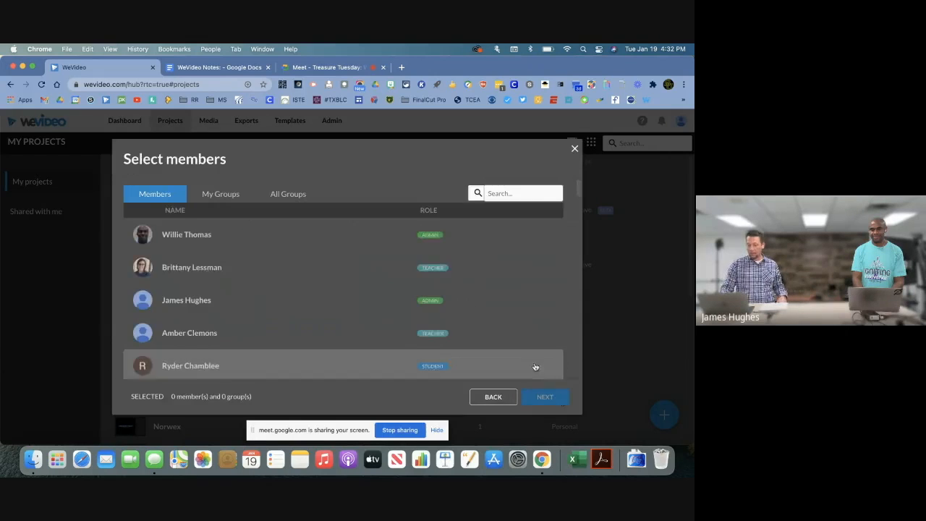
left_click(242, 235)
left_click(550, 394)
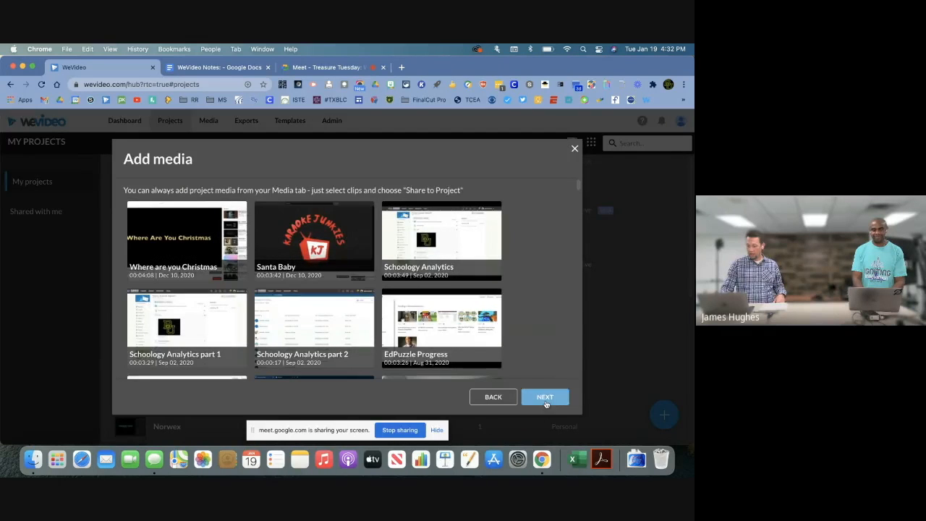
left_click(543, 397)
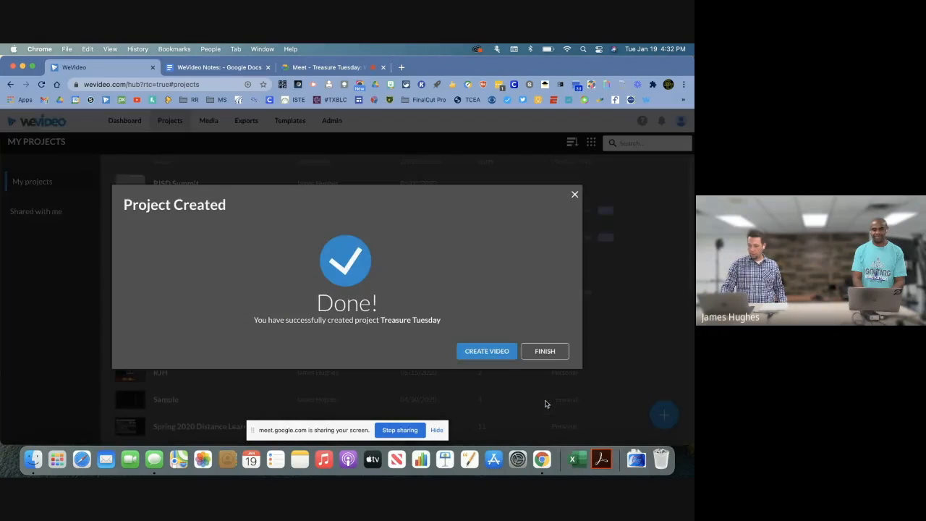
Create a video in the new project and place the Santa Baby clip from the Kara folder at the start of Video 1.
left_click(492, 353)
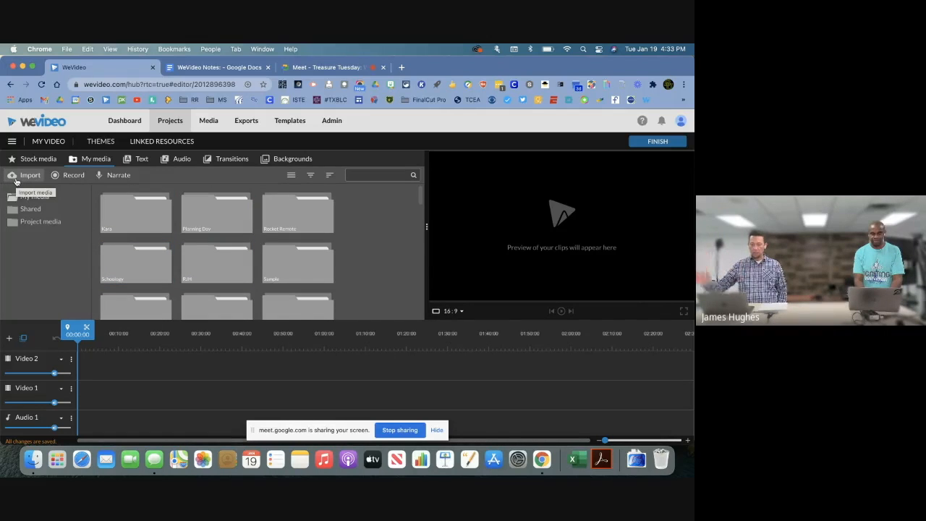
double_click(141, 227)
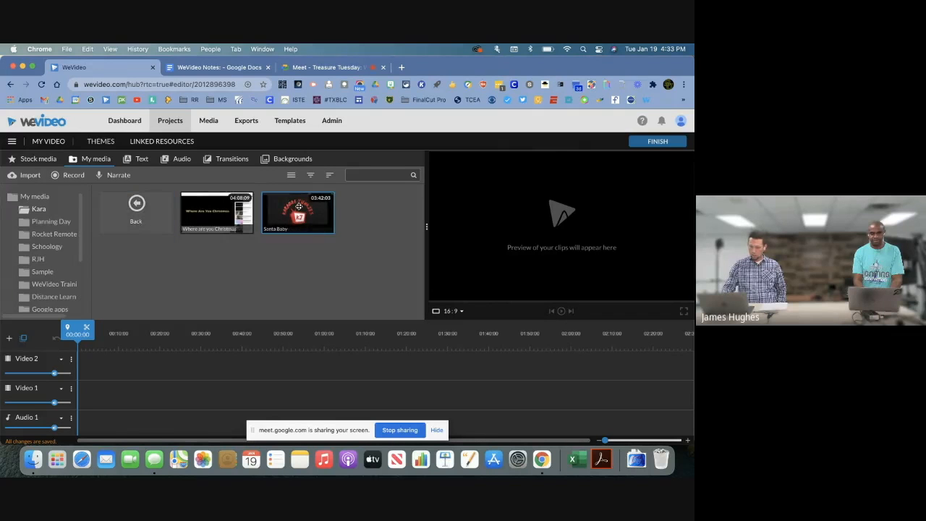
left_click(298, 210)
left_click_drag(299, 210, 90, 392)
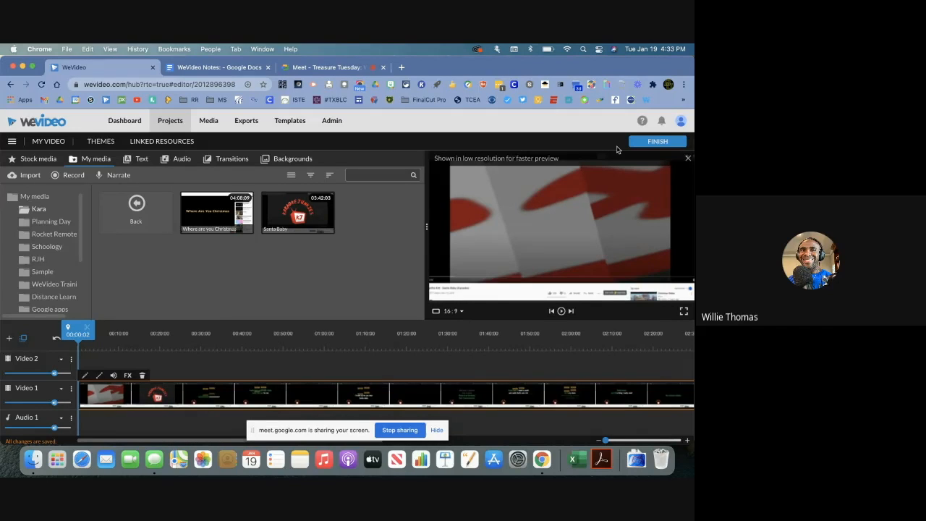
Stop sharing the screen in the meeting.
left_click(406, 434)
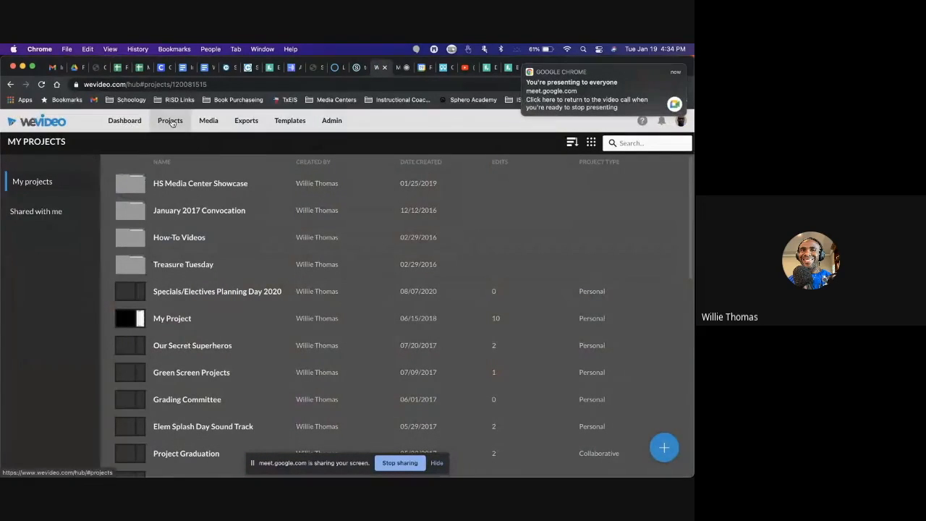
Show the projects shared with this account and sort them by creation date, oldest first.
left_click(42, 214)
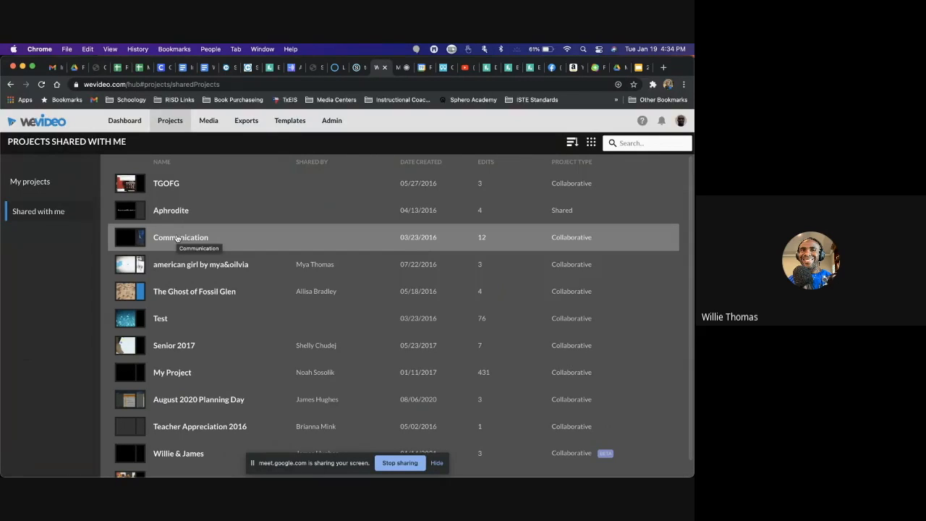
scroll(177, 238, "down", 1)
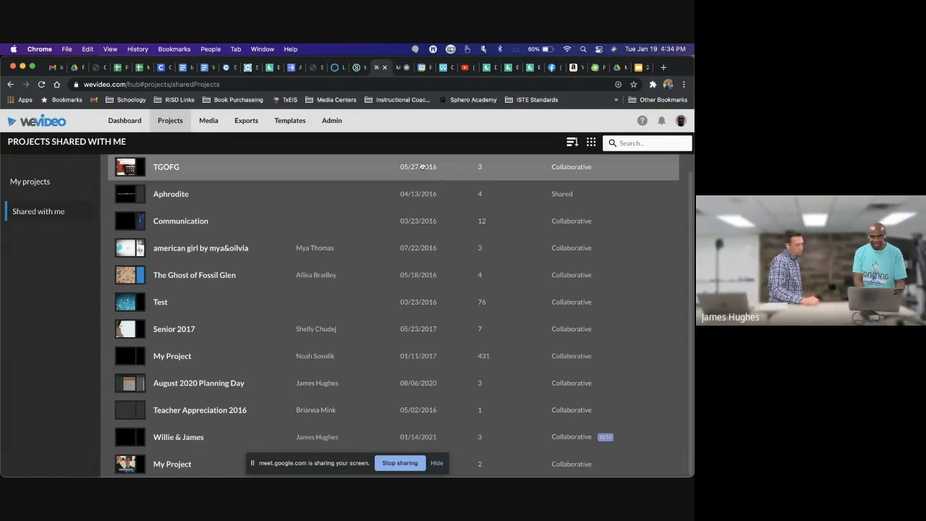
left_click(571, 142)
left_click(582, 176)
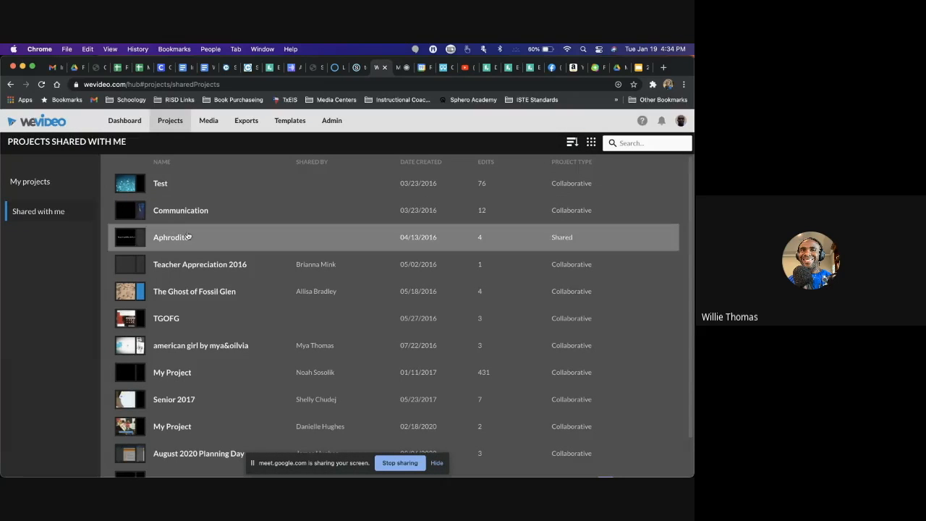
Open the shared Treasure Tuesday project and load its My Video edit in the editor.
scroll(194, 262, "down", 2)
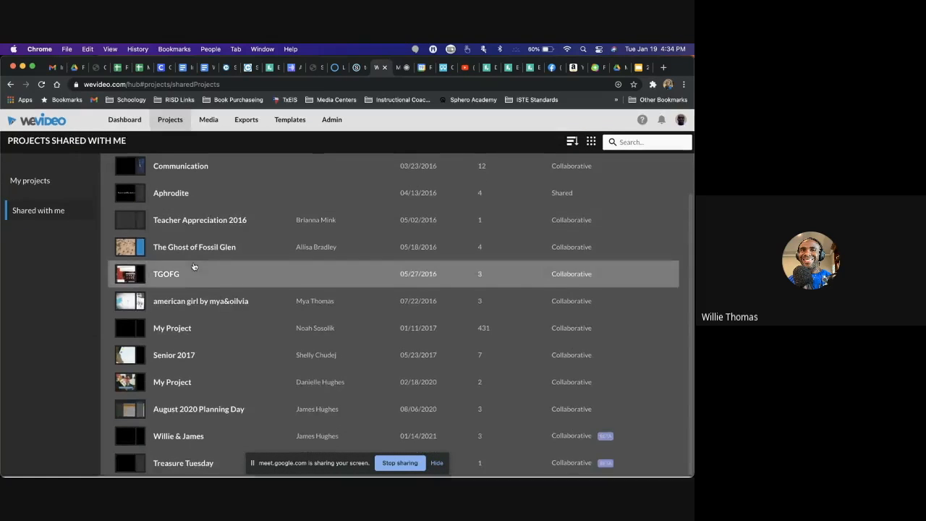
left_click(190, 467)
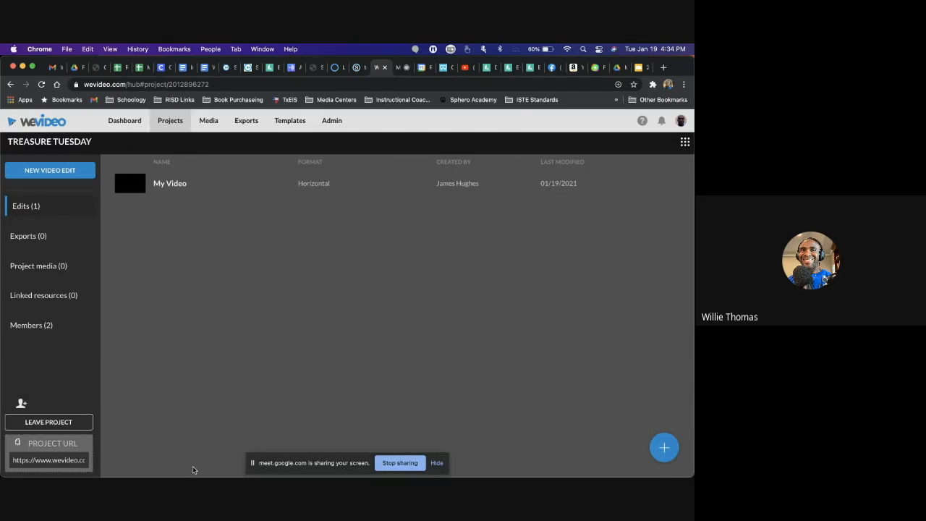
left_click(168, 187)
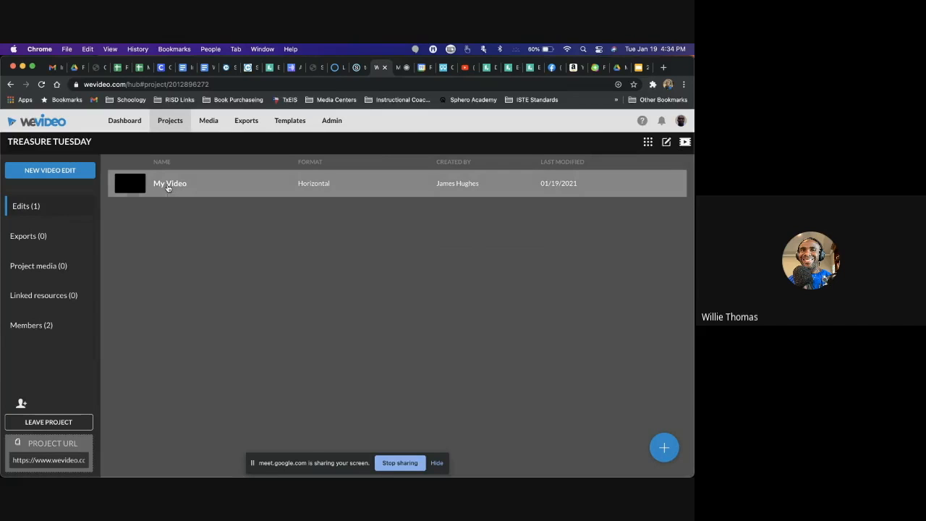
double_click(168, 185)
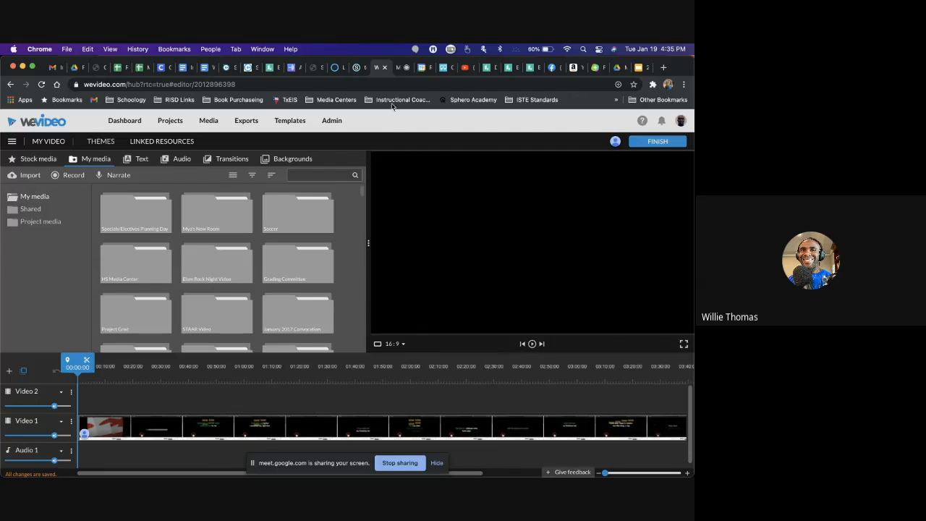
Switch to the Google Meet call to hand over the presentation.
left_click(394, 68)
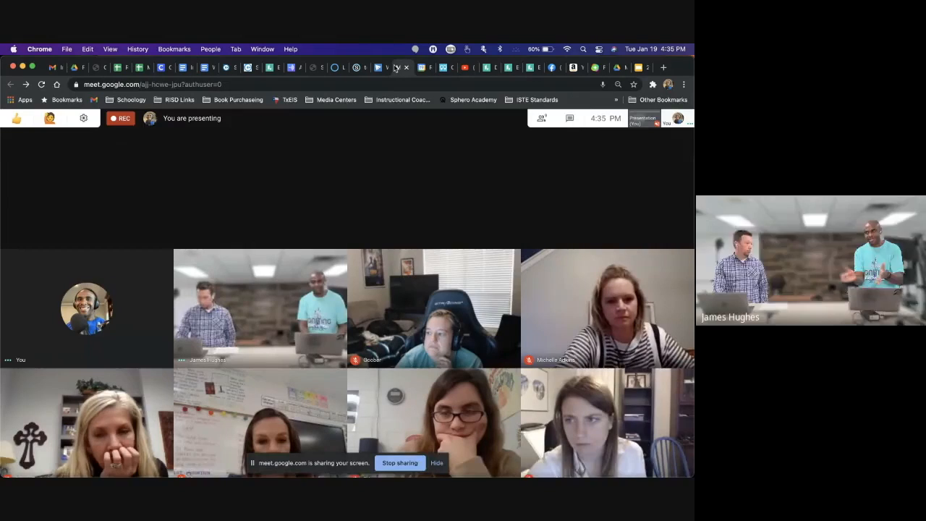
left_click(641, 460)
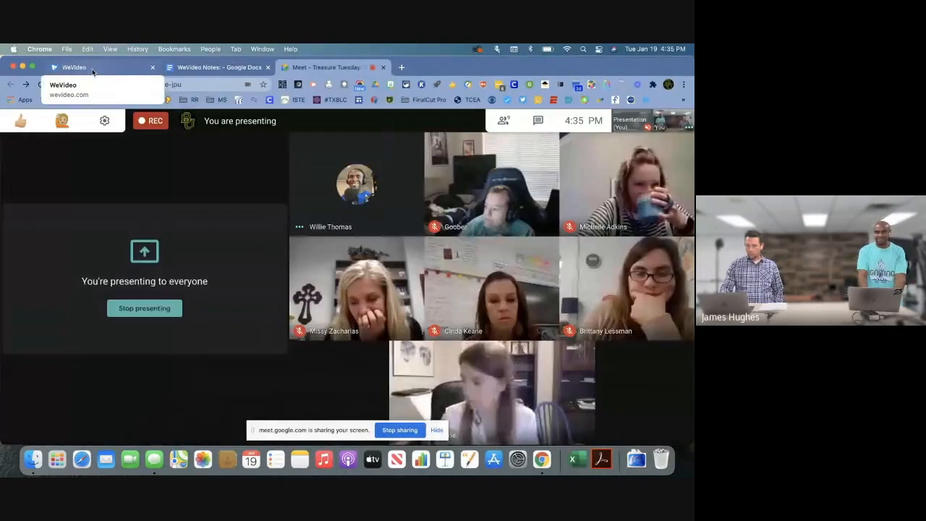
Return to the WeVideo editor and add the Where are you Christmas clip to Video 2, starting at about 35 seconds.
left_click(92, 70)
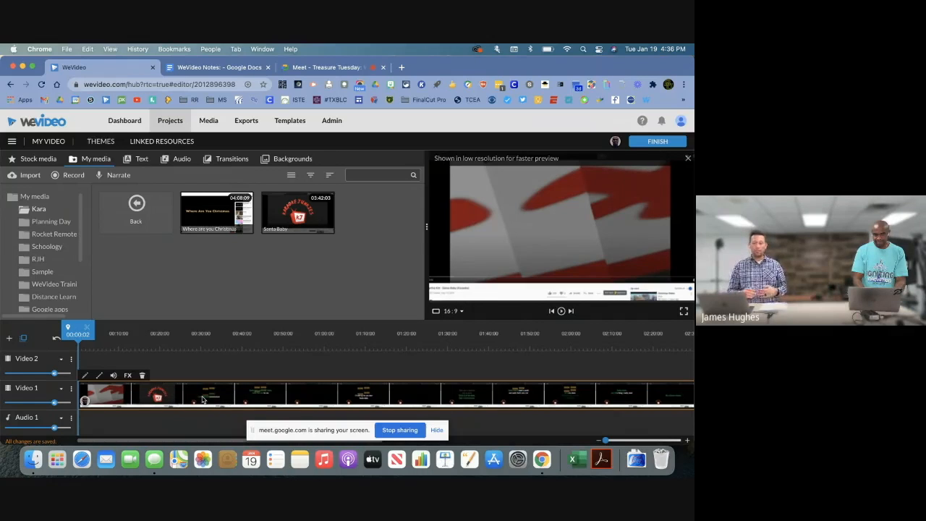
left_click(216, 199)
left_click_drag(216, 199, 227, 365)
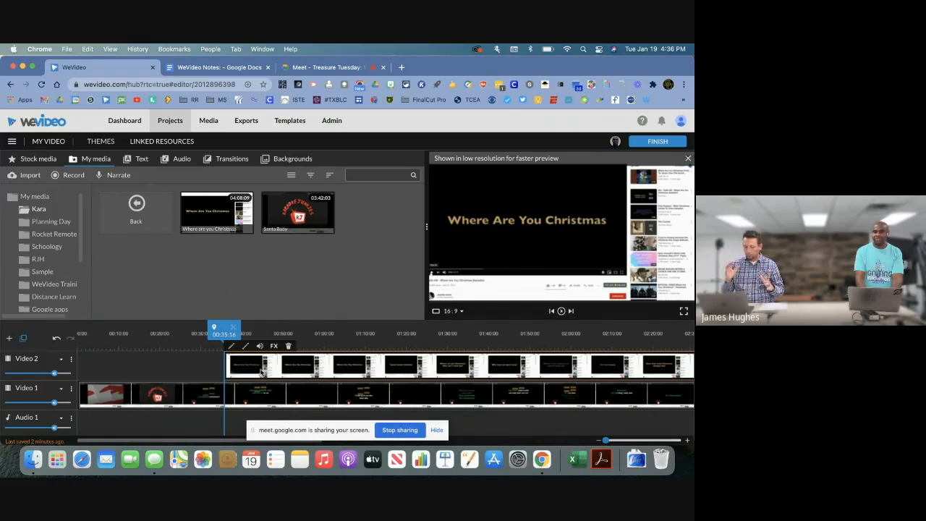
Split the Santa Baby clip at 00:16:04, delete its opening part and move the remaining clip to the start of Video 1.
left_click(143, 397)
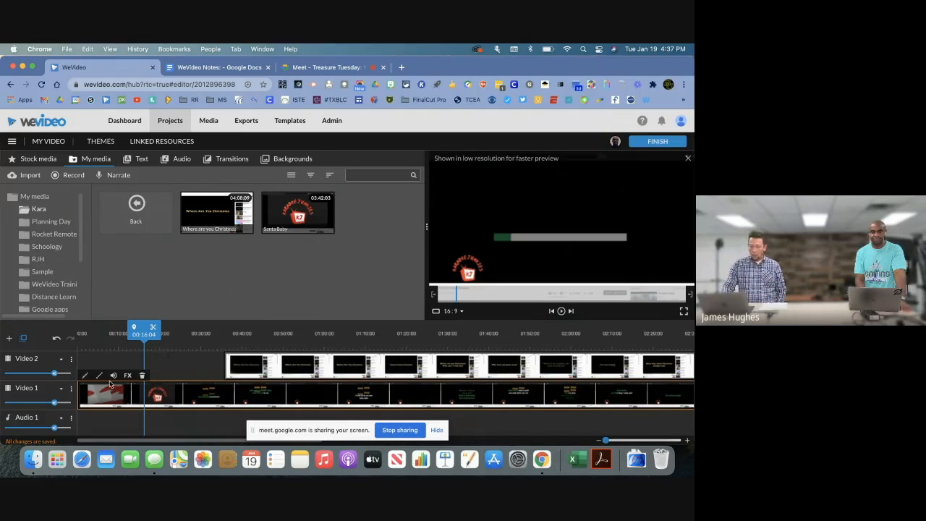
left_click(153, 327)
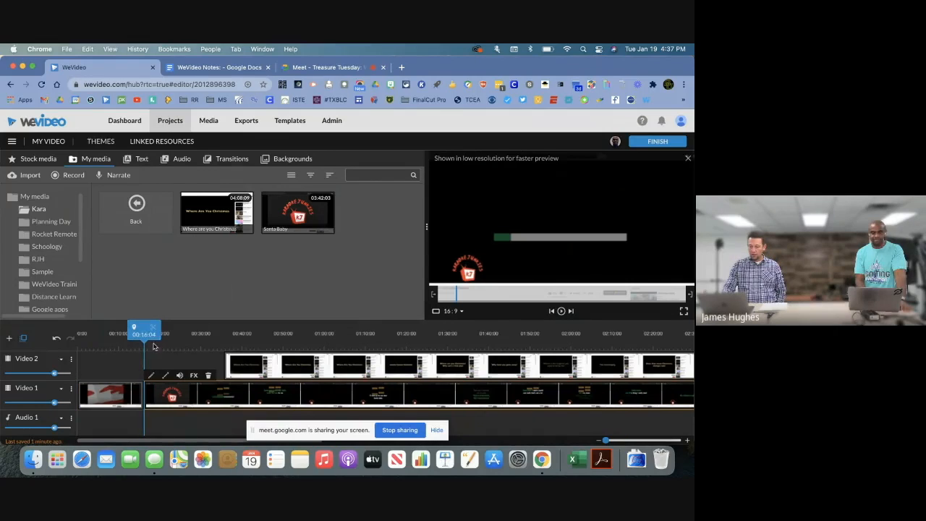
left_click(119, 395)
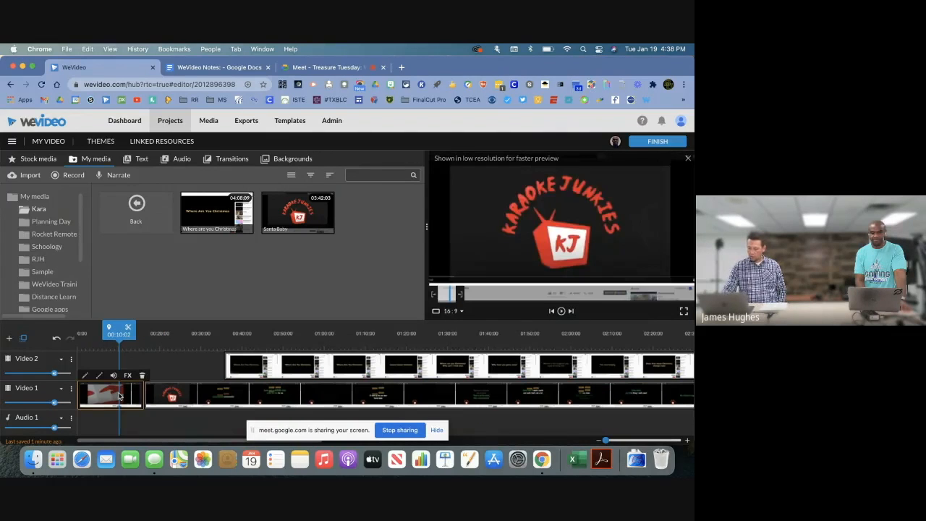
key("Delete")
left_click_drag(191, 401, 170, 402)
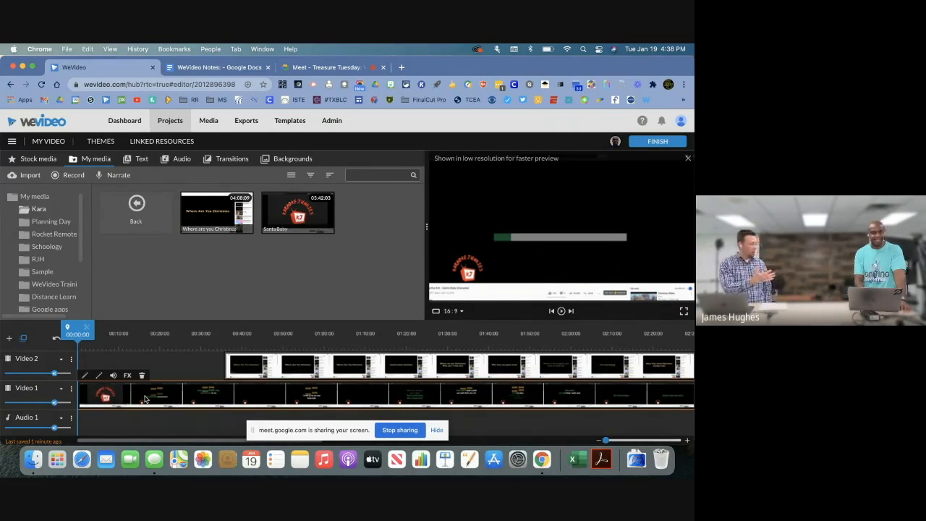
Expand the Video 1 track to show its audio waveform and play the timeline from about 19 seconds.
left_click_drag(78, 329, 156, 350)
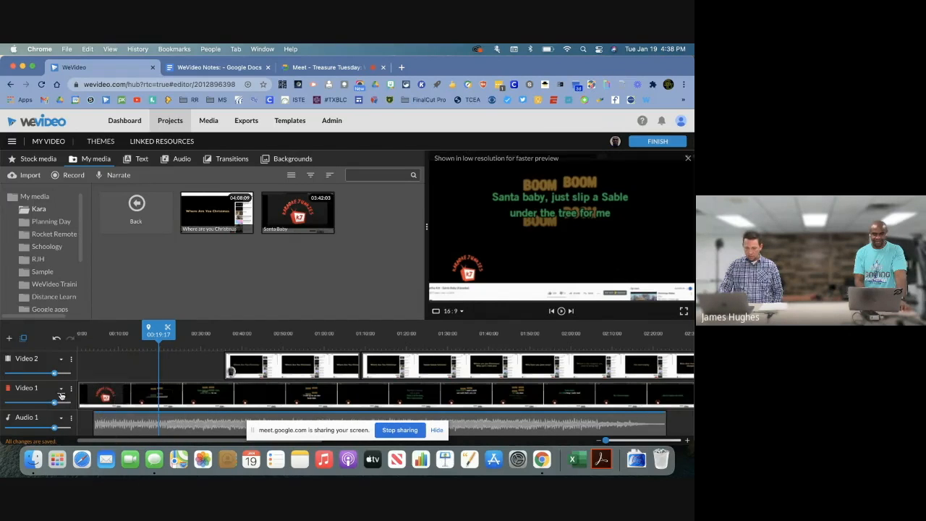
left_click(288, 369)
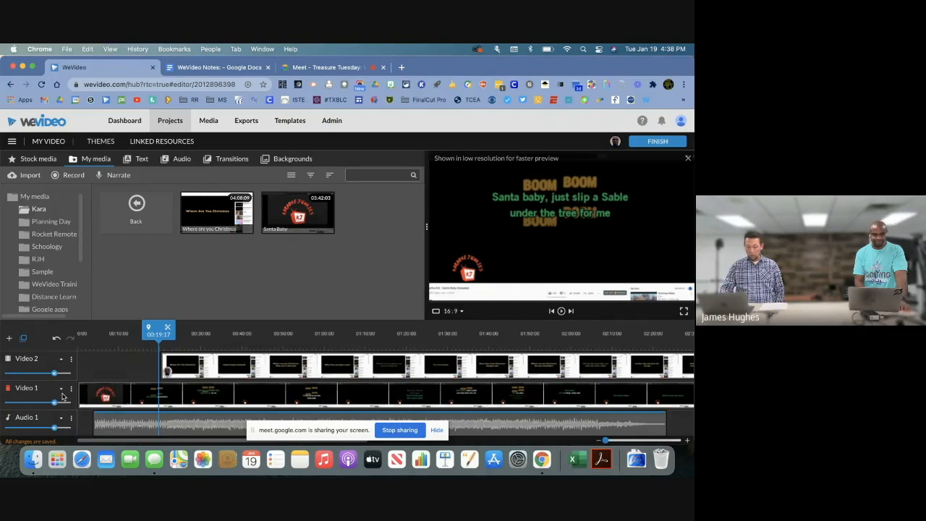
left_click_drag(68, 415, 70, 433)
key("space")
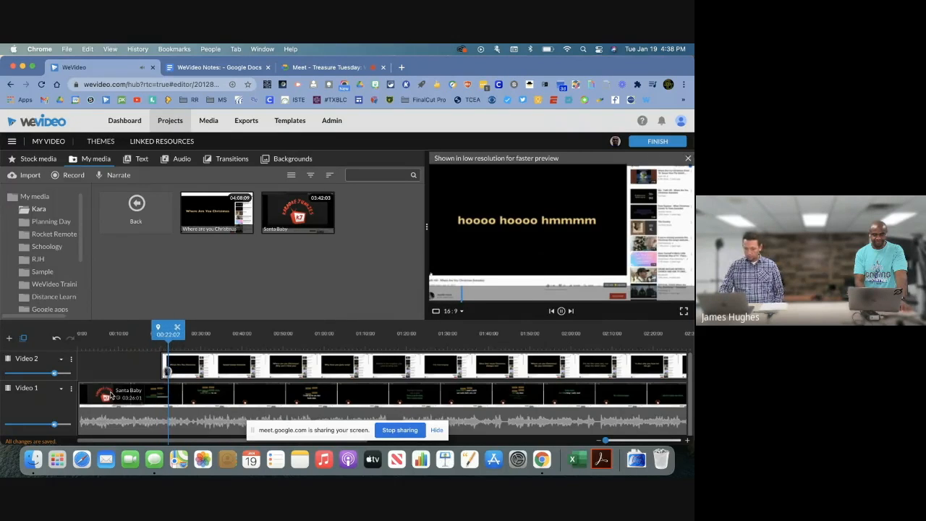
Move the playhead to about 12 seconds, reduce the Video 1 track height and mute the Audio 1 track.
left_click(127, 424)
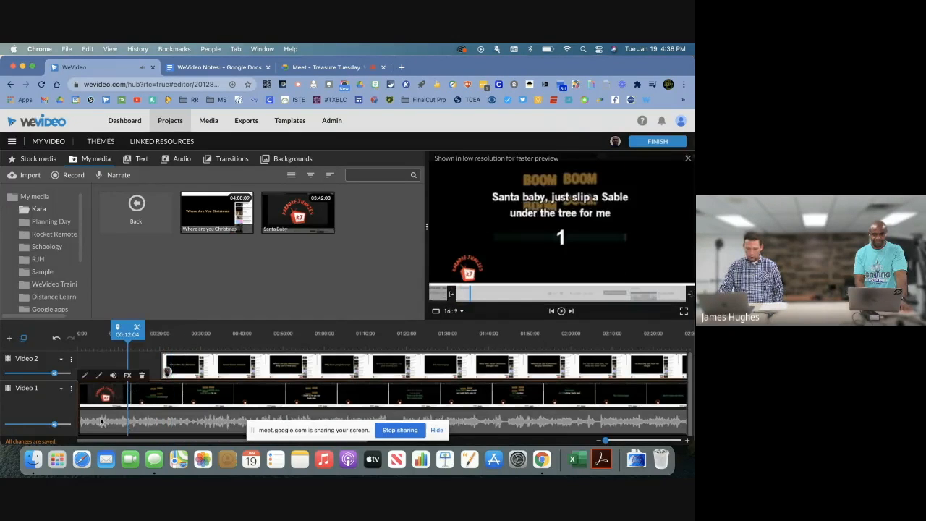
scroll(101, 422, "down", 1)
scroll(101, 422, "right", 1)
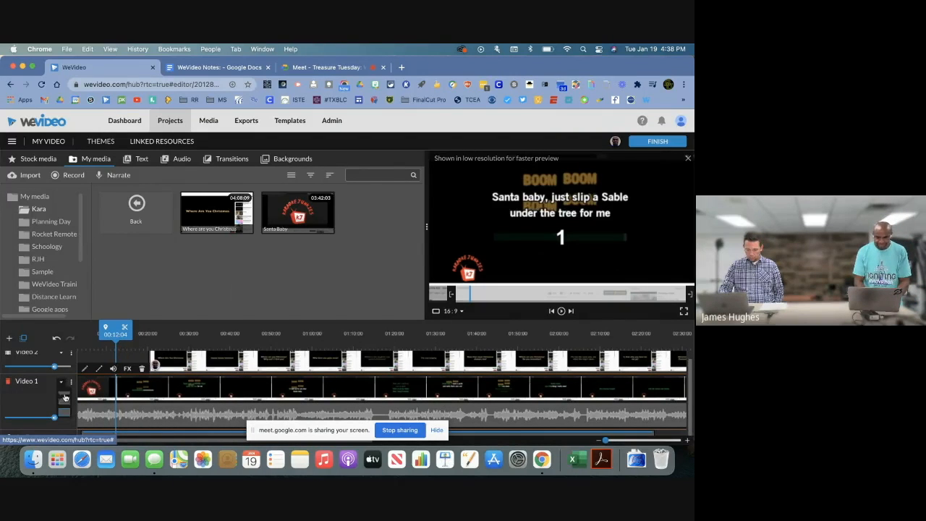
scroll(69, 423, "up", 1)
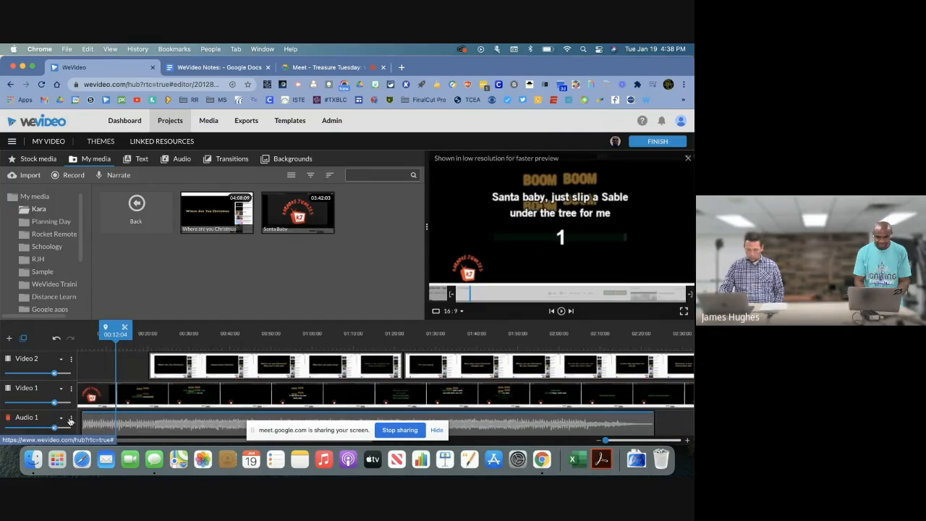
scroll(76, 427, "down", 1)
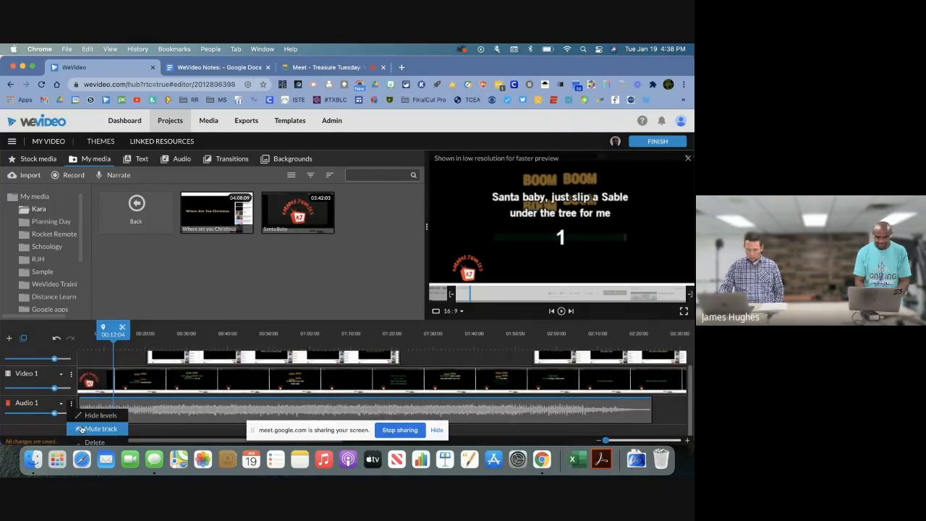
scroll(82, 429, "up", 1)
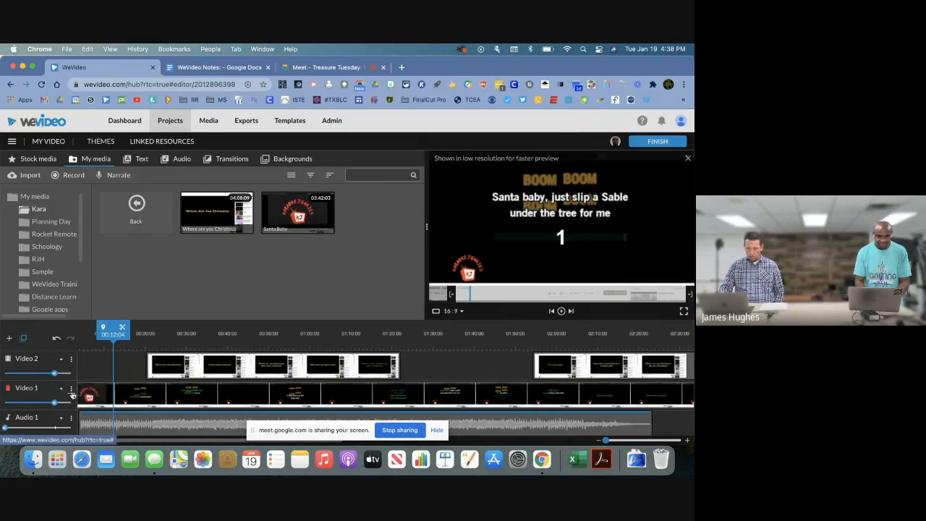
Play the timeline from about 11 seconds with the Video 1 waveform expanded, and park the playhead at about 18 seconds.
left_click(110, 397)
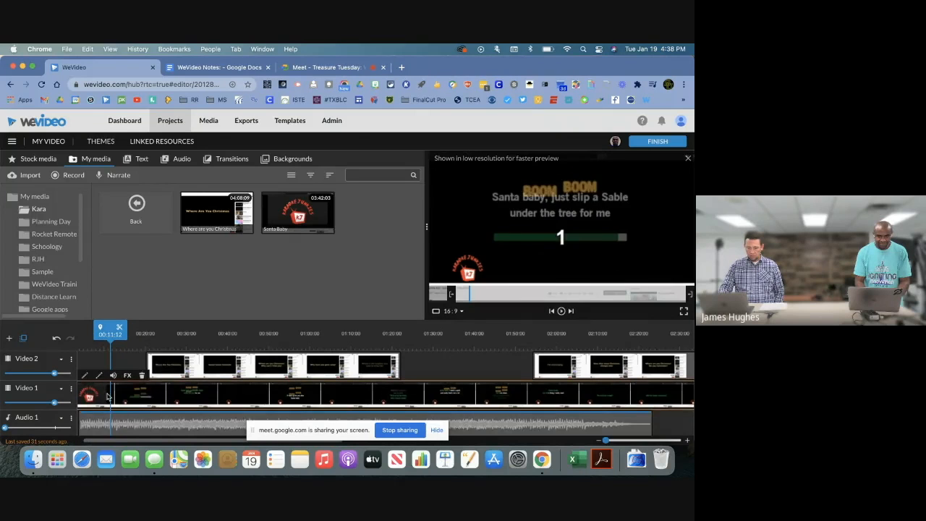
scroll(94, 394, "left", 1)
key("space")
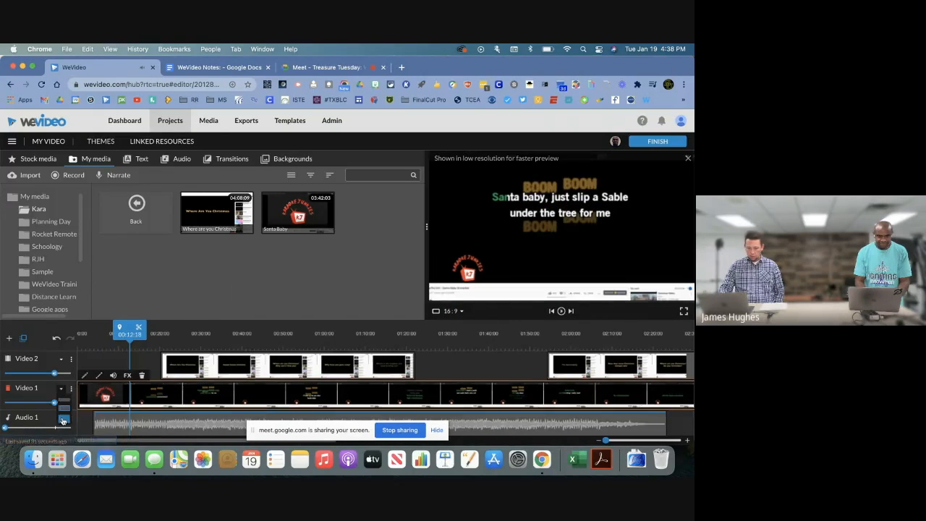
left_click(64, 418)
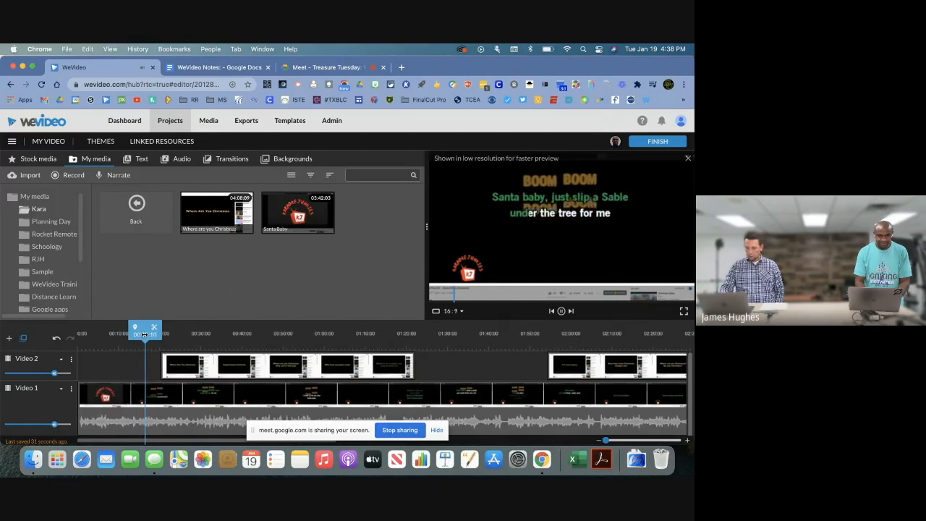
key("space")
left_click_drag(157, 332, 162, 330)
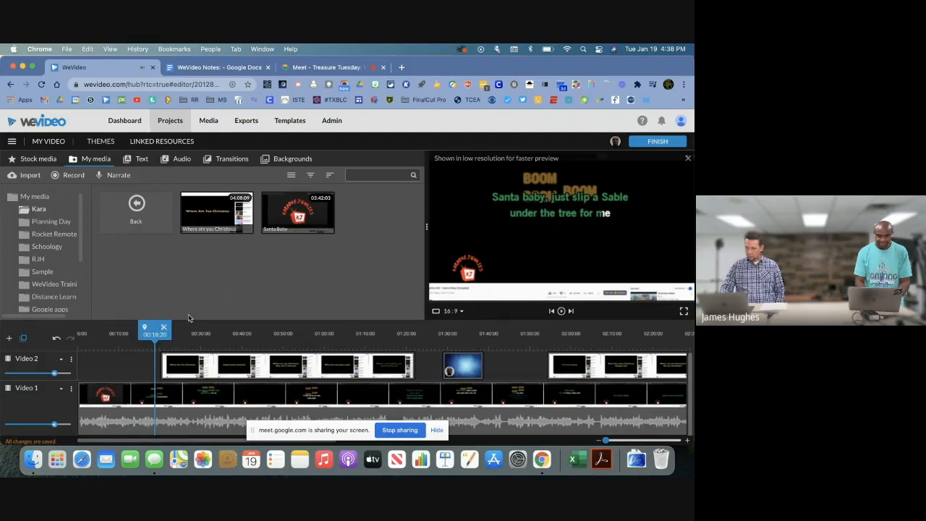
Split the Santa Baby clip on Video 1 at 00:18:20 and delete the part after the cut.
left_click(166, 330)
left_click_drag(166, 330, 249, 334)
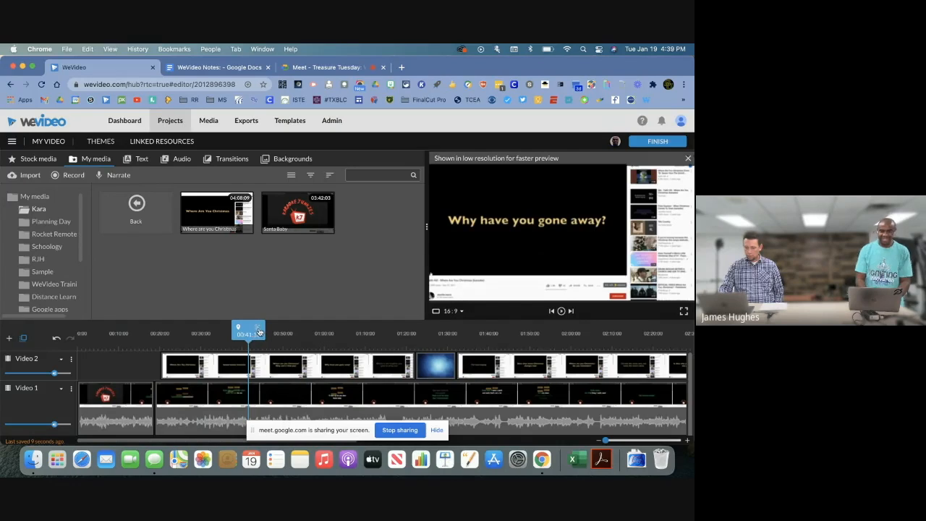
left_click(223, 426)
key("Delete")
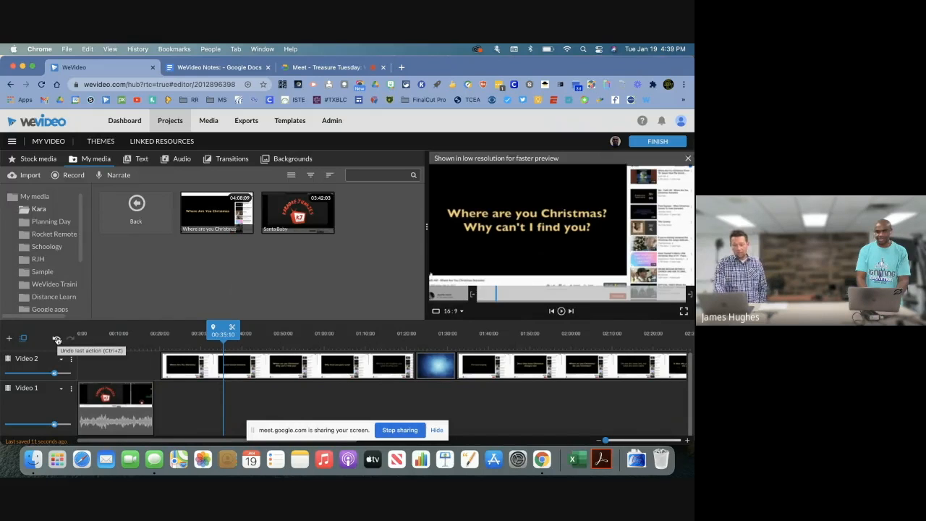
Try to undo the clip deletion on Video 1 and reload the project editor.
left_click(57, 340)
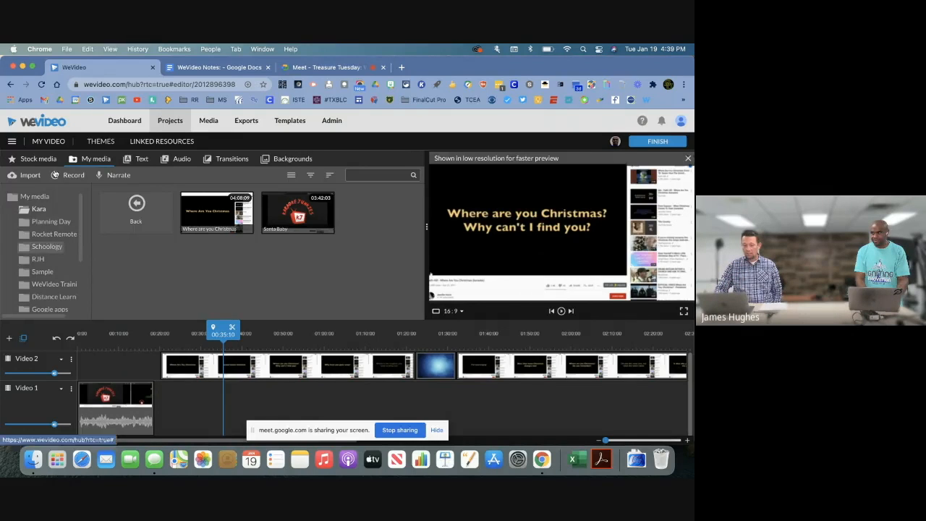
left_click(41, 84)
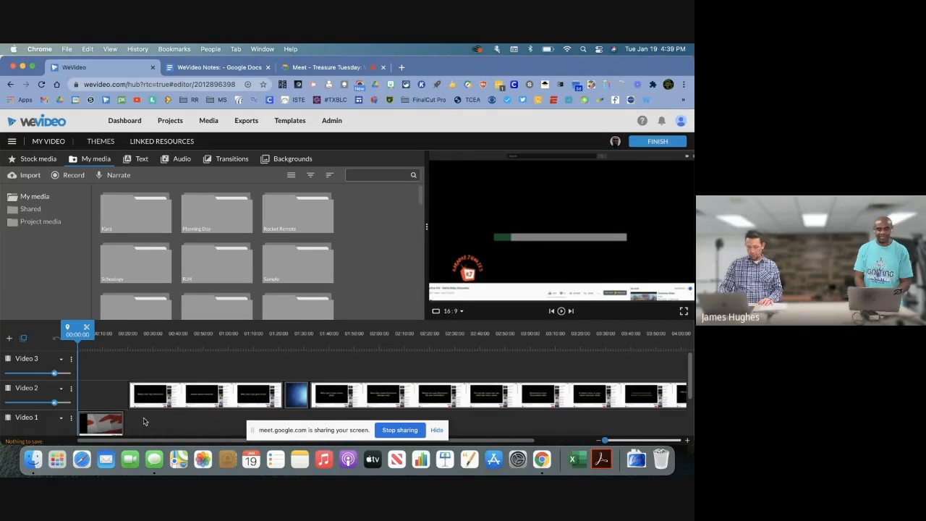
left_click(42, 85)
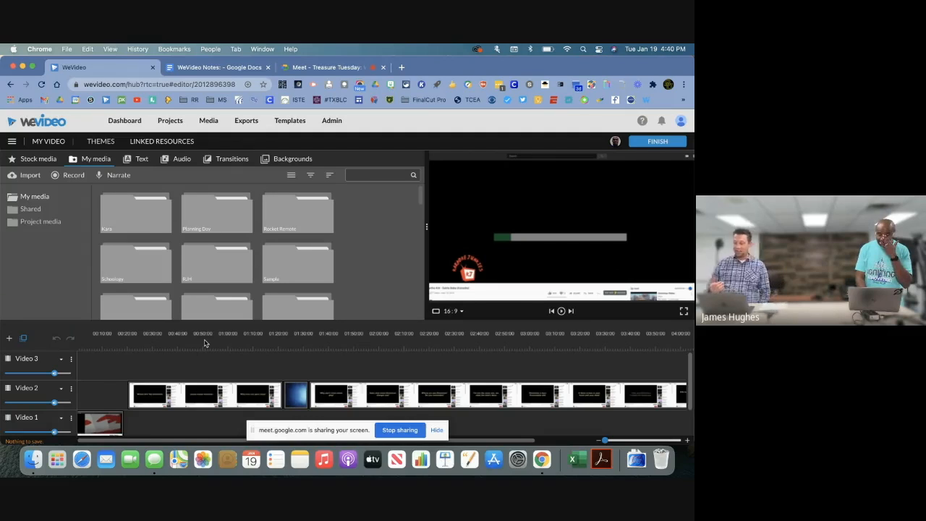
Delete the remaining Santa Baby clip and place the full Santa Baby clip from the Kara folder on Video 1 at about 6 seconds.
left_click(105, 424)
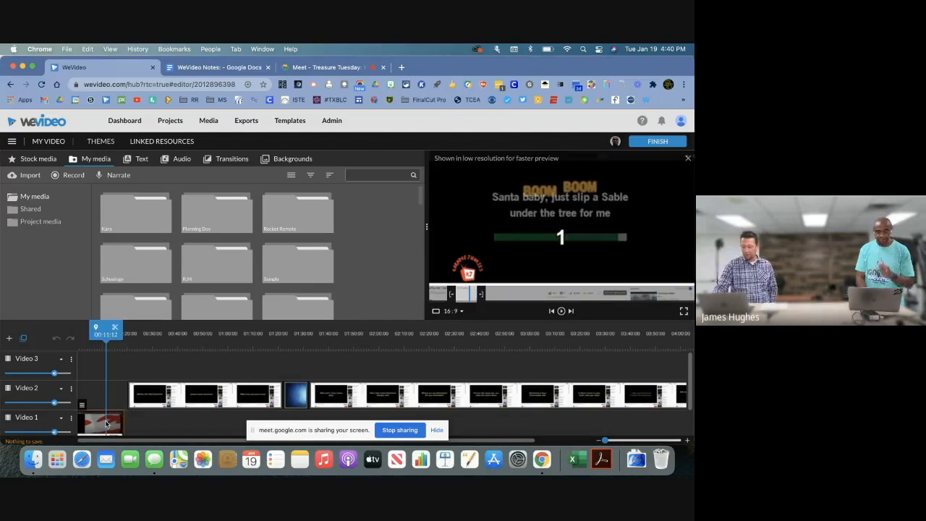
key("Delete")
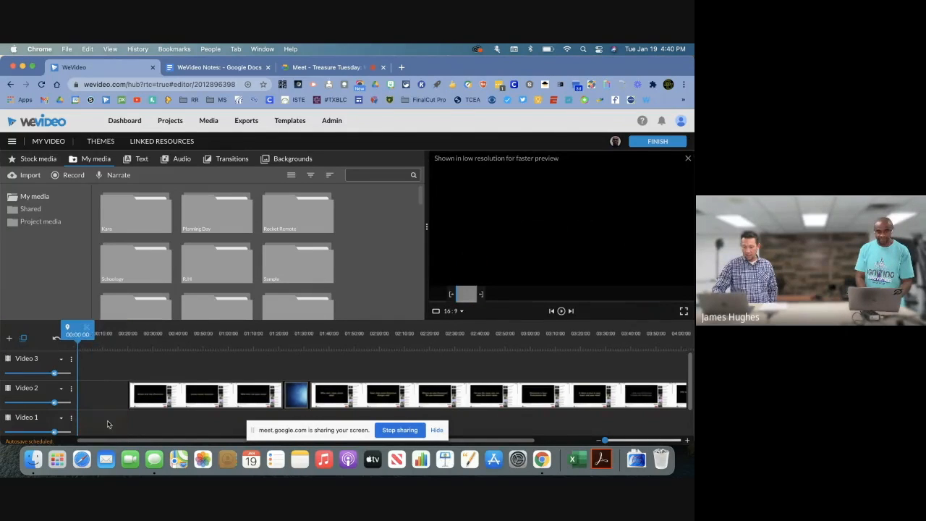
double_click(145, 220)
left_click_drag(251, 264, 86, 426)
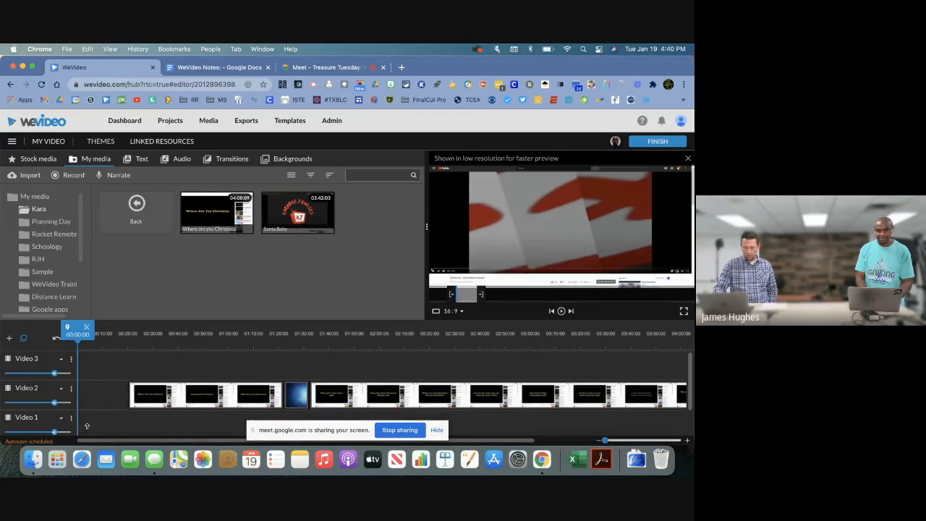
left_click_drag(297, 213, 104, 423)
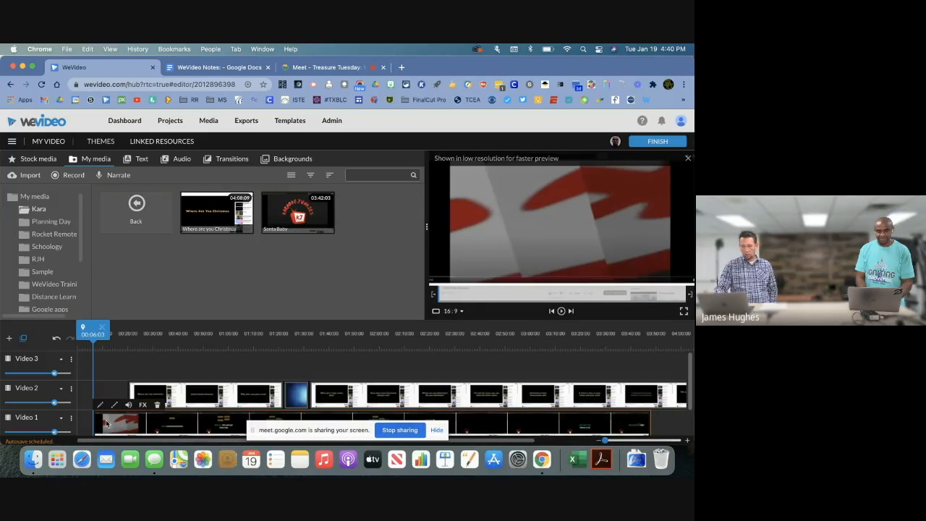
Play the timeline from the start of the Santa Baby clip and again from about 30 seconds.
key("space")
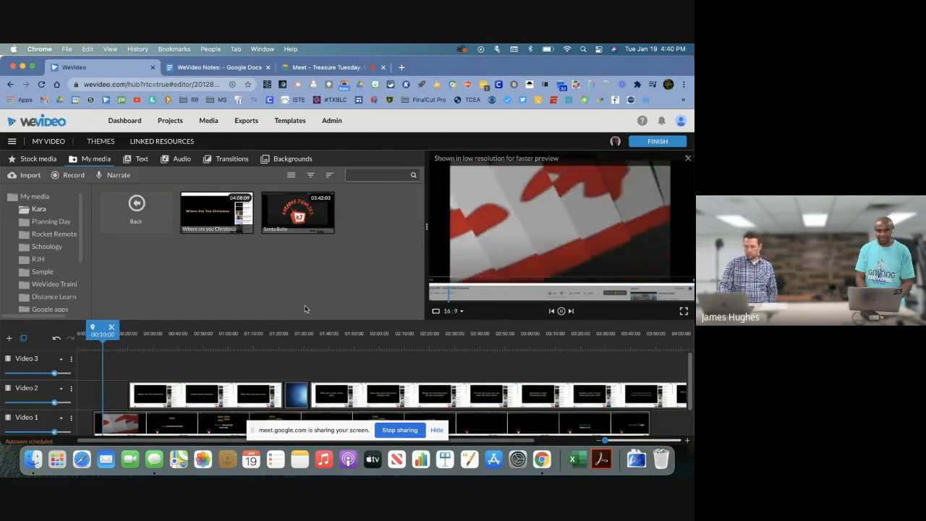
key("space")
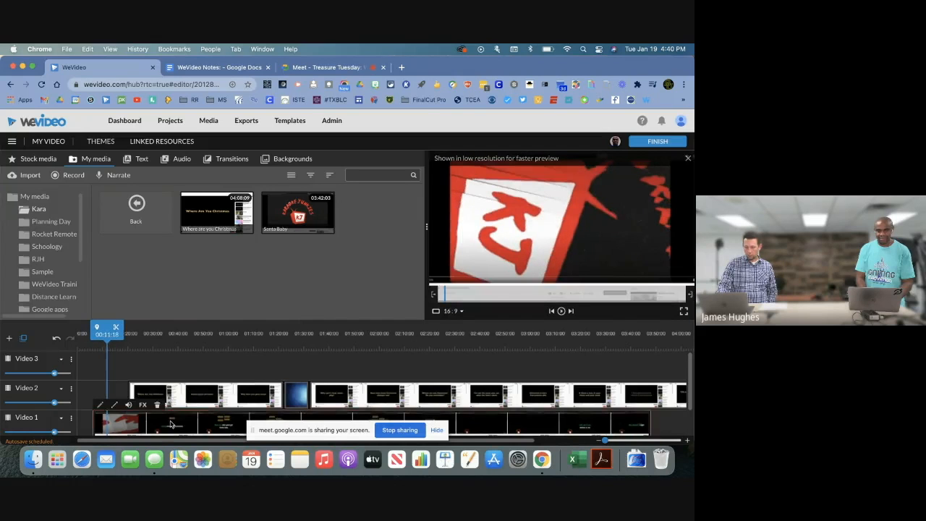
left_click_drag(101, 334, 147, 336)
scroll(147, 337, "right", 2)
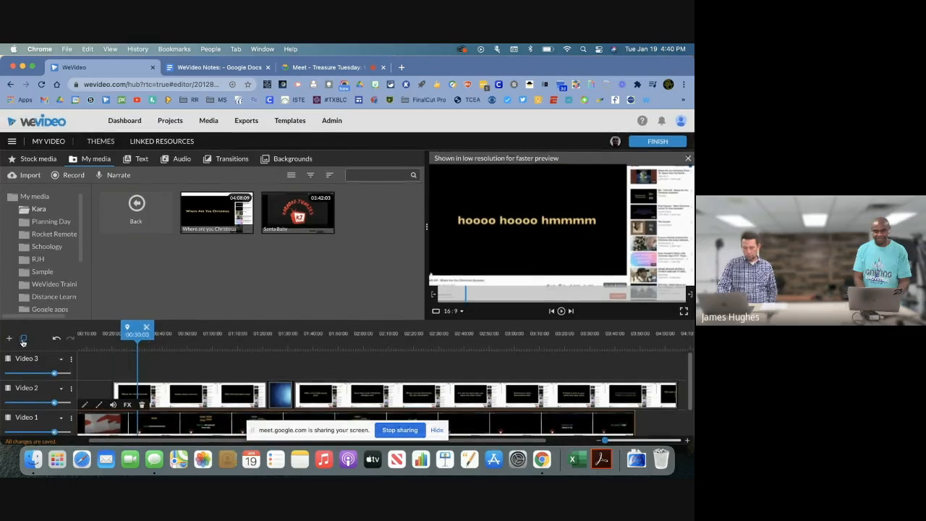
scroll(192, 429, "left", 2)
key("space")
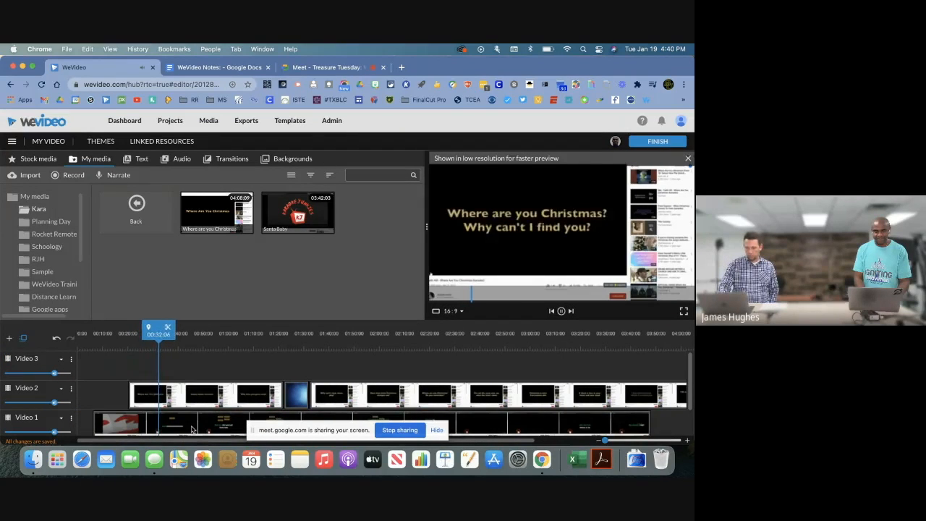
left_click(192, 429)
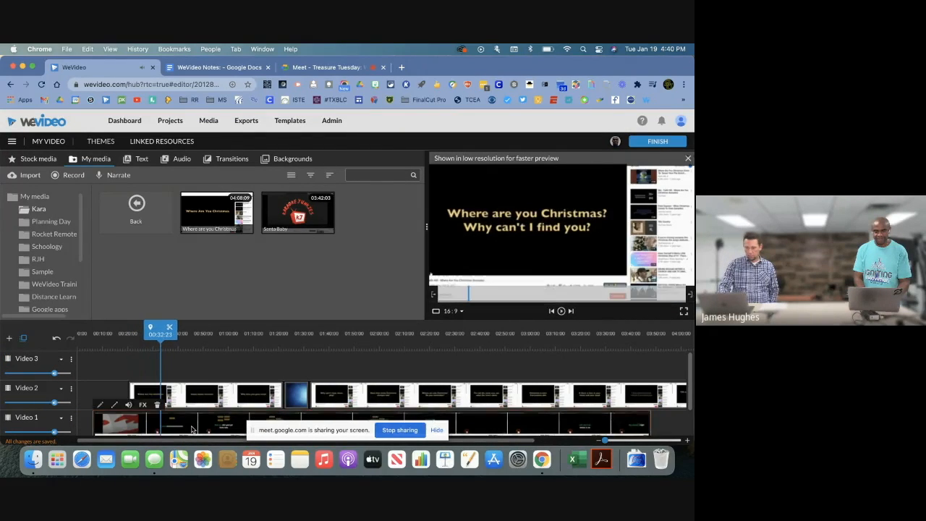
Mute the Video 2 track and play the timeline from about 32 seconds to check the audio.
left_click(72, 390)
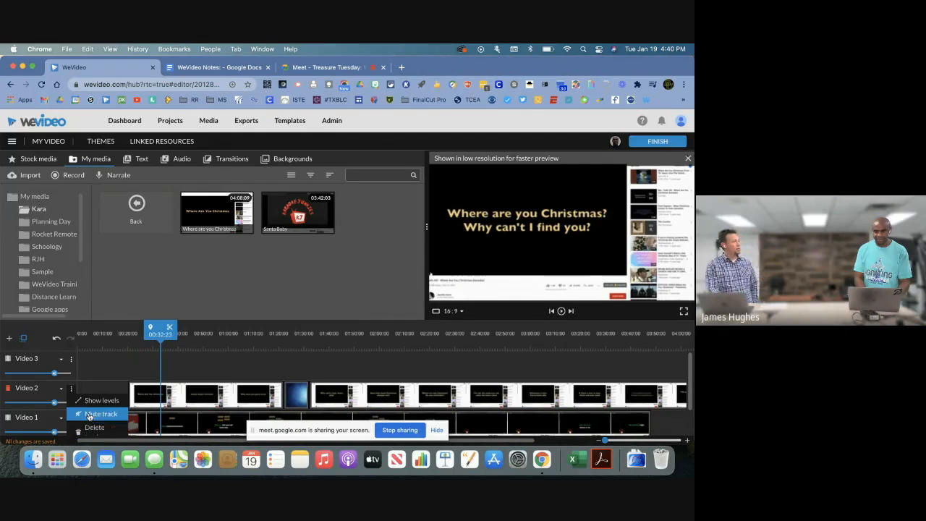
left_click(89, 414)
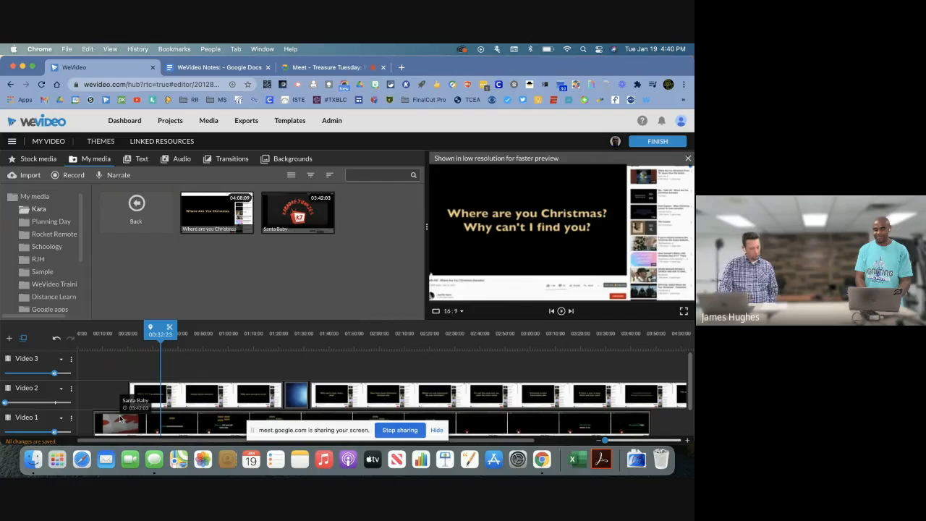
key("space")
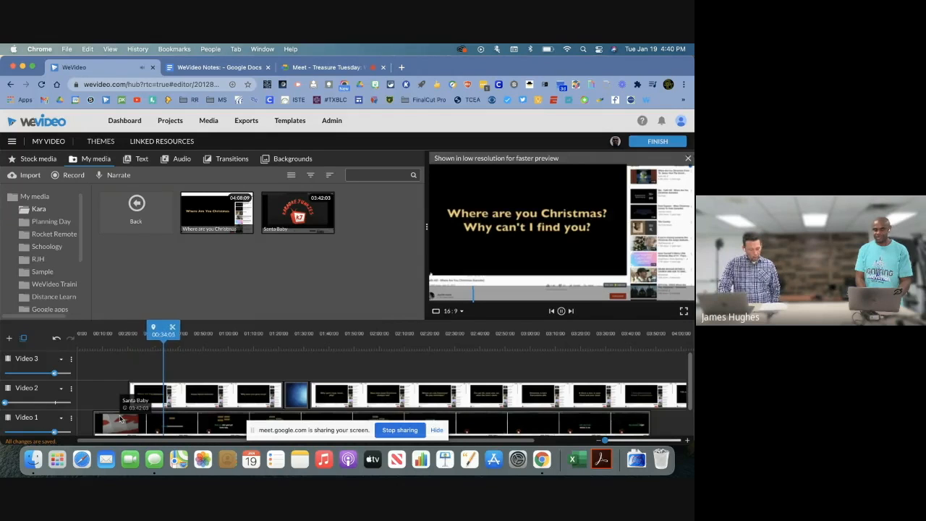
key("space")
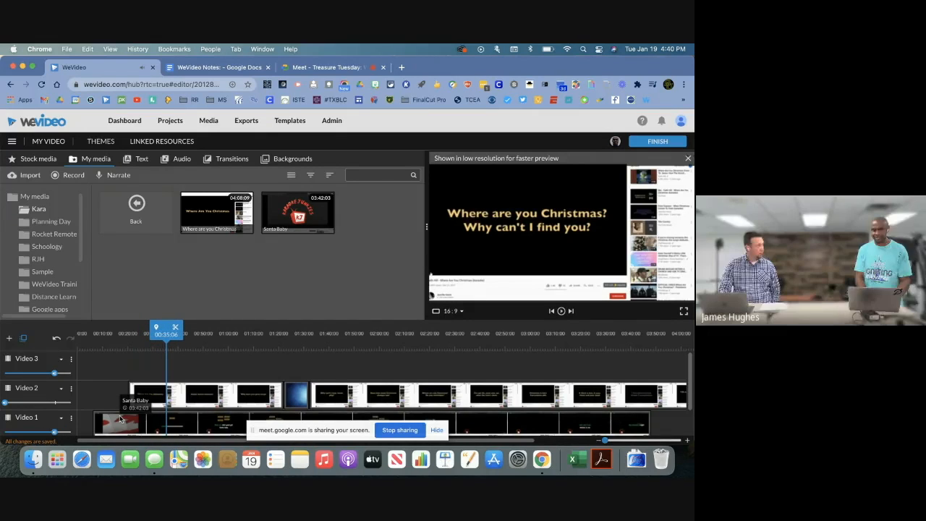
left_click(320, 67)
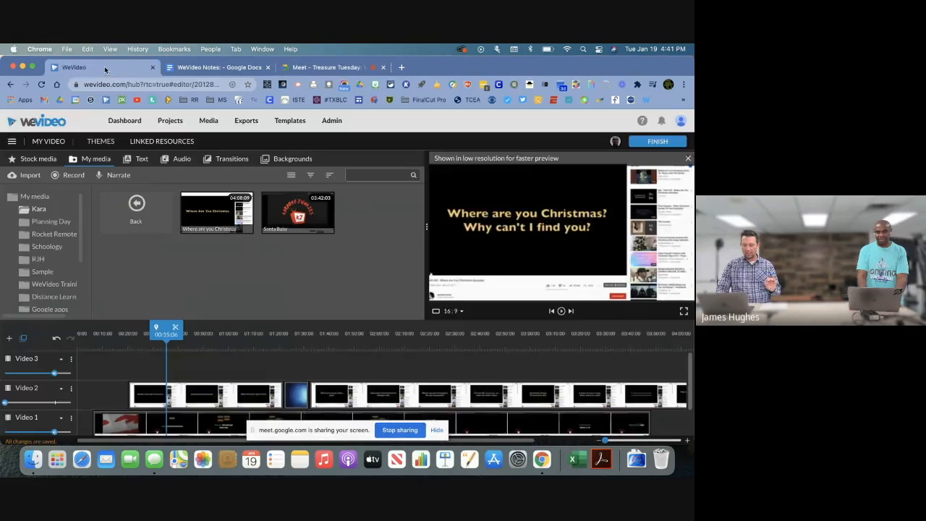
left_click(104, 66)
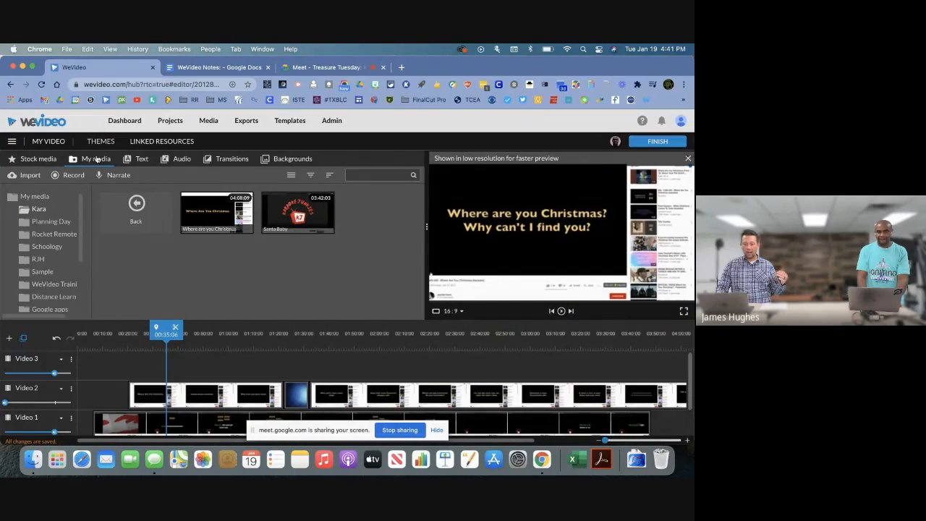
Create a new collaborative project titled Treasure Tuesday 2 and copy its invitation link.
left_click(173, 121)
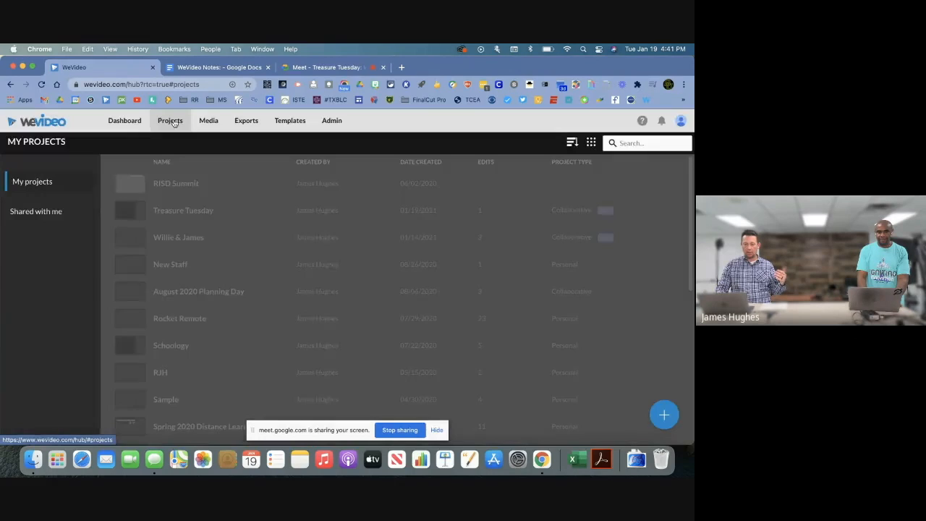
left_click(664, 414)
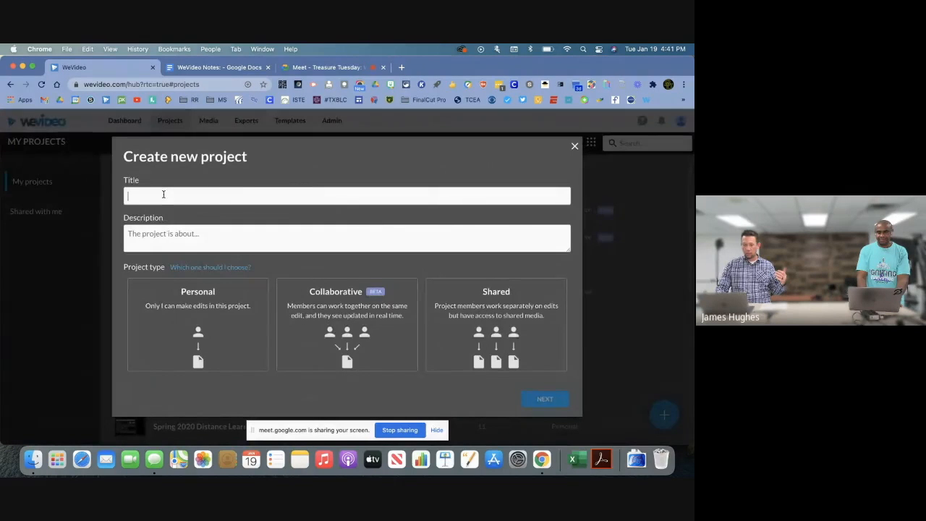
left_click(164, 194)
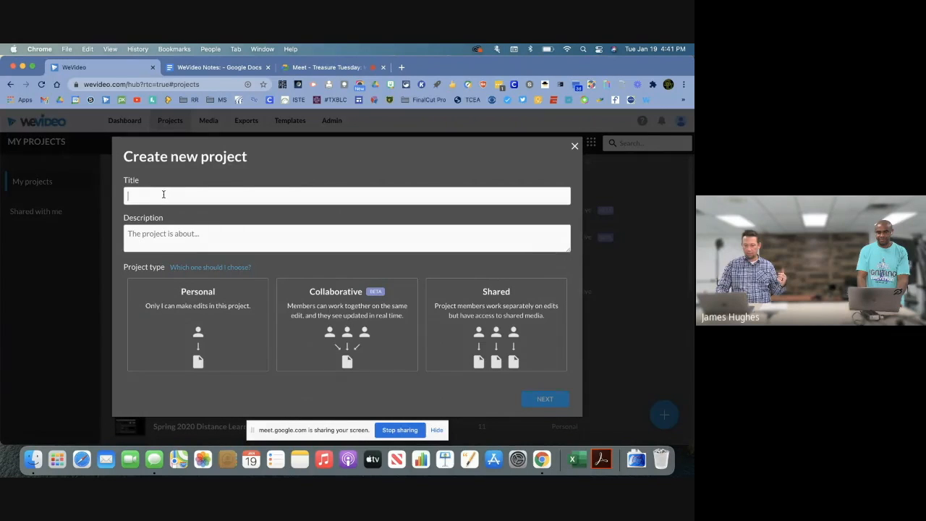
left_click(163, 194)
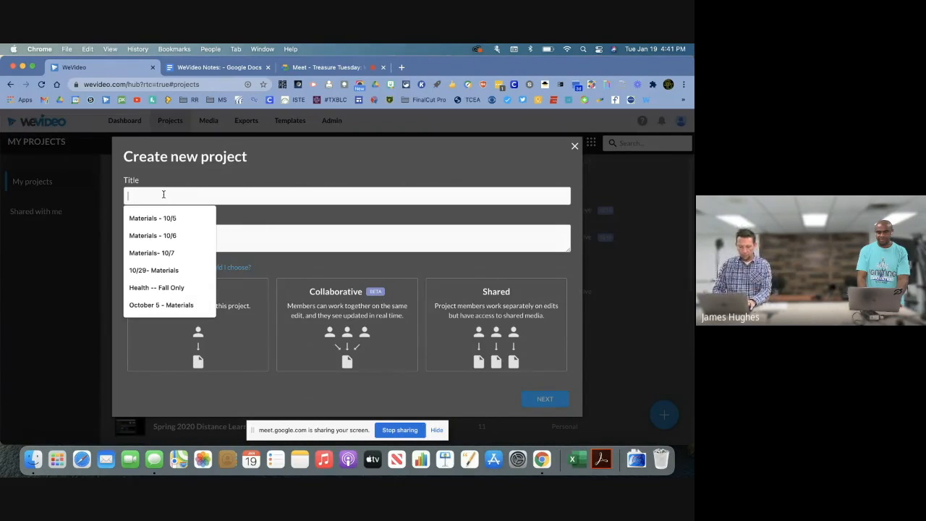
type("Trea")
key("super+c")
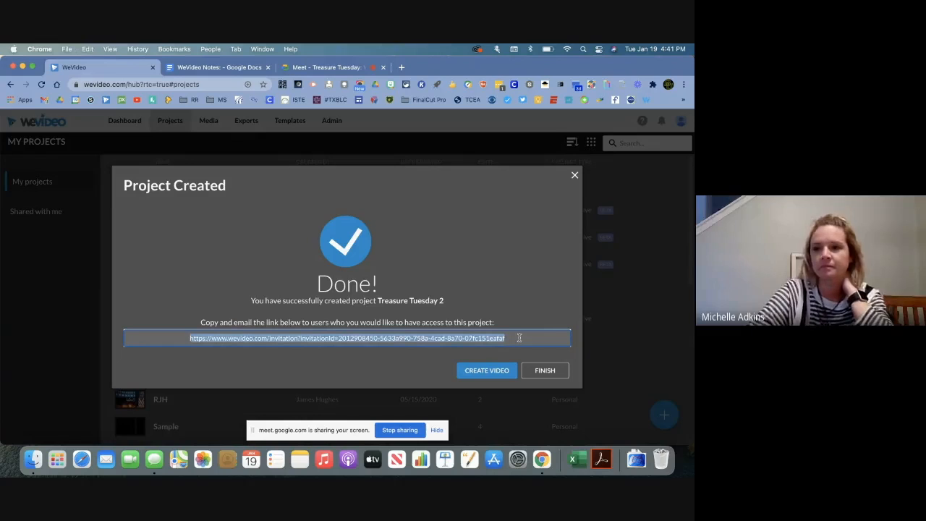
Finish the project creation and start a new video edit in Treasure Tuesday 2.
left_click(541, 368)
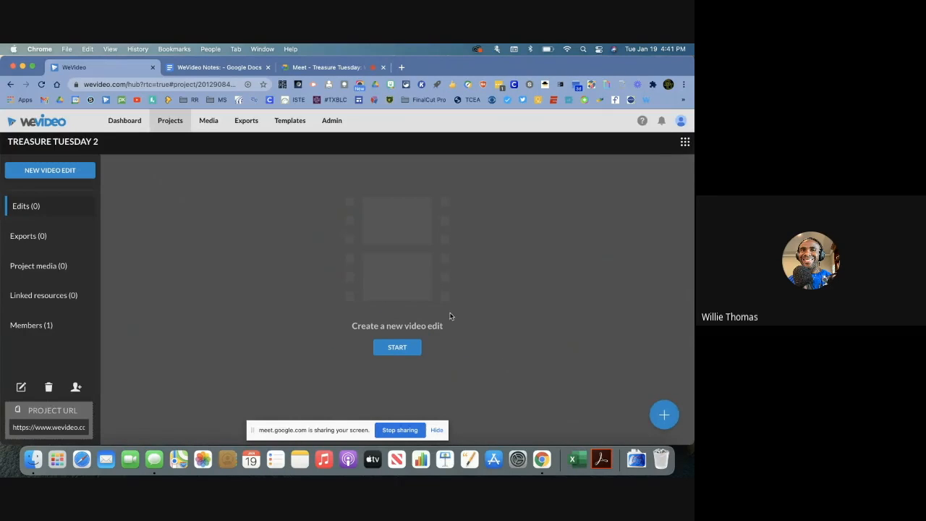
left_click(405, 346)
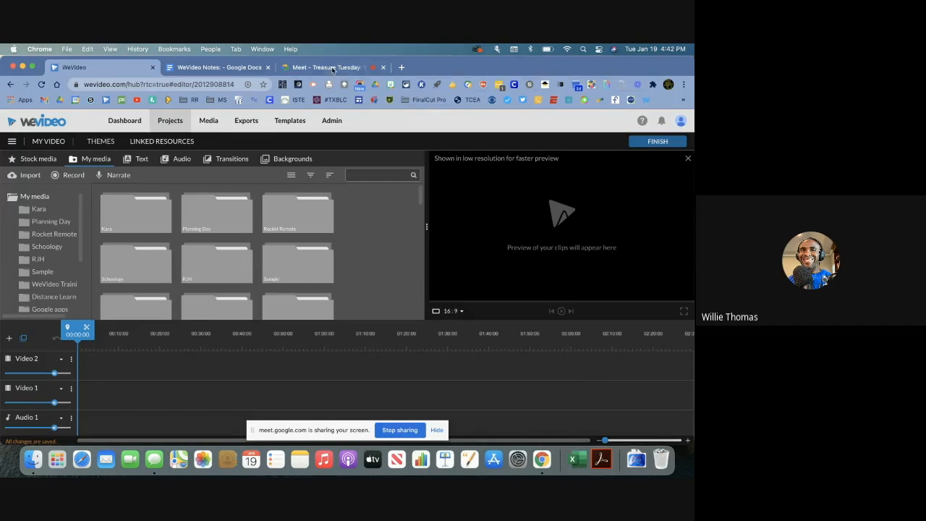
Switch to Google Meet, open the chat and send everyone the project's invitation link.
left_click(332, 68)
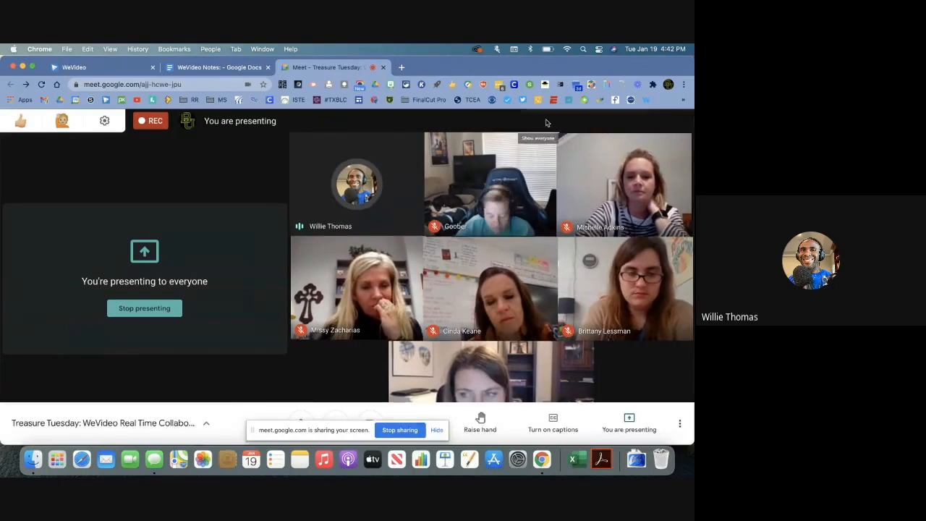
left_click(549, 124)
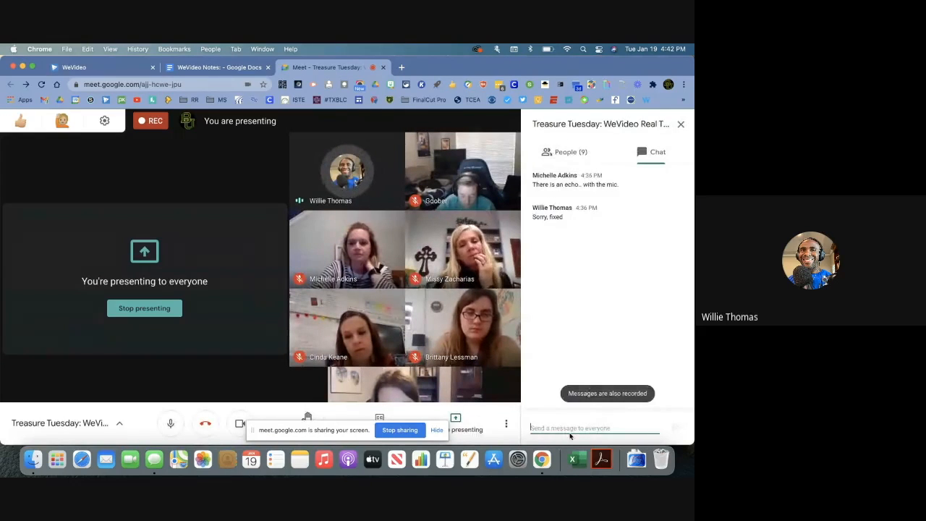
key("super+v")
key("Return")
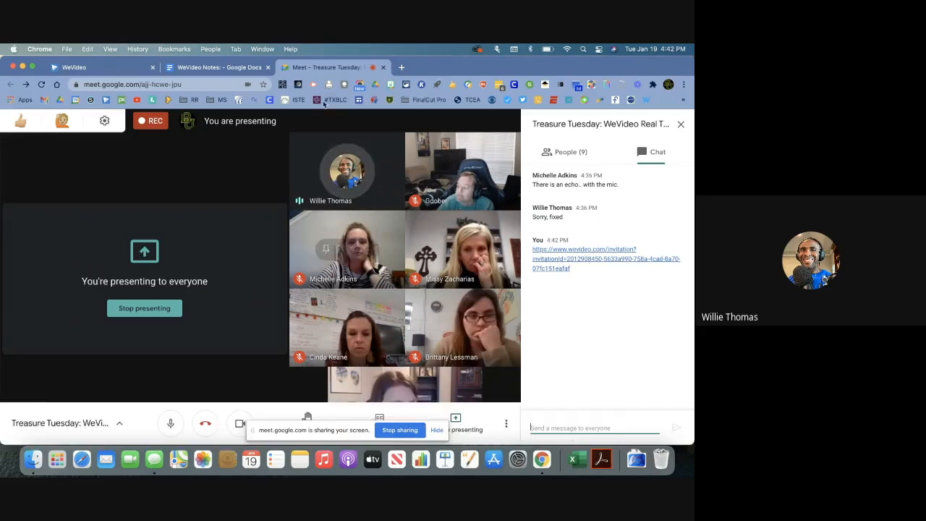
In the WeVideo editor, add Where are you Christmas to Video 2 at about 2 minutes and Santa Baby at the start of Video 1.
left_click(101, 68)
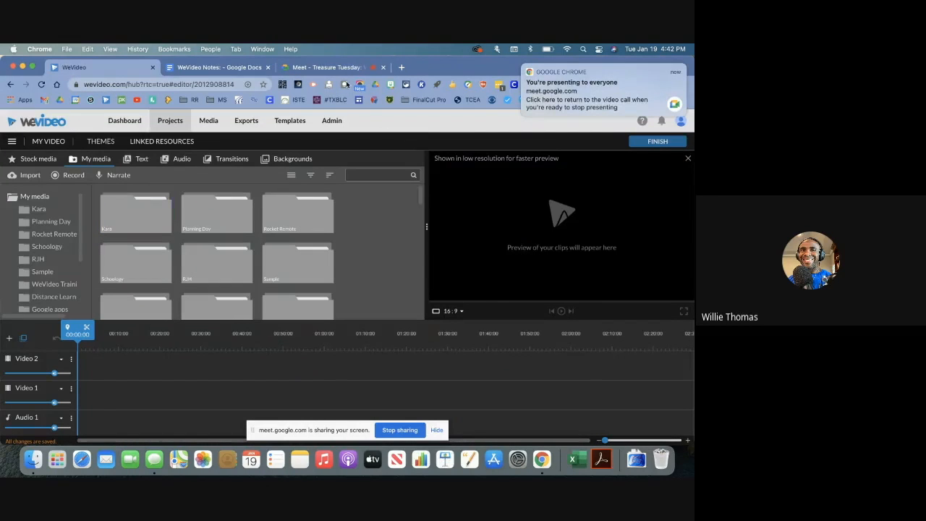
double_click(143, 220)
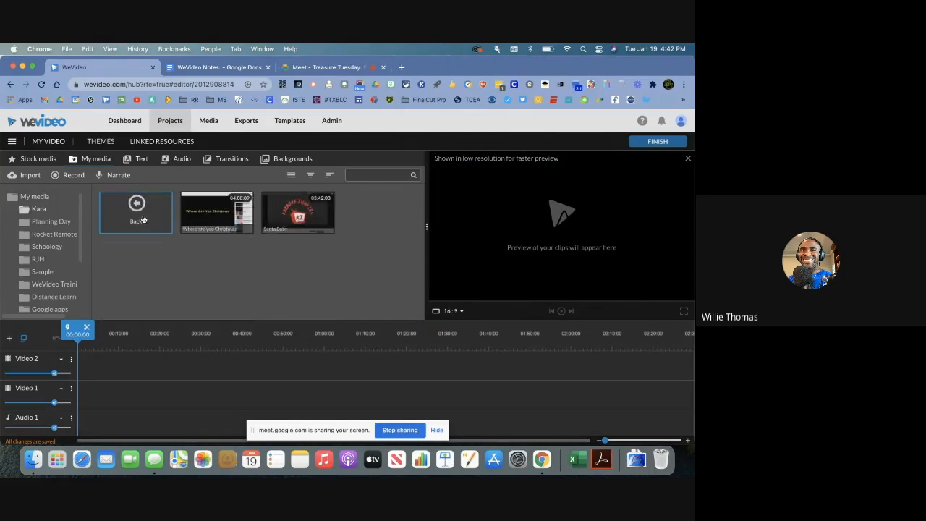
left_click(229, 207)
left_click_drag(174, 311, 586, 368)
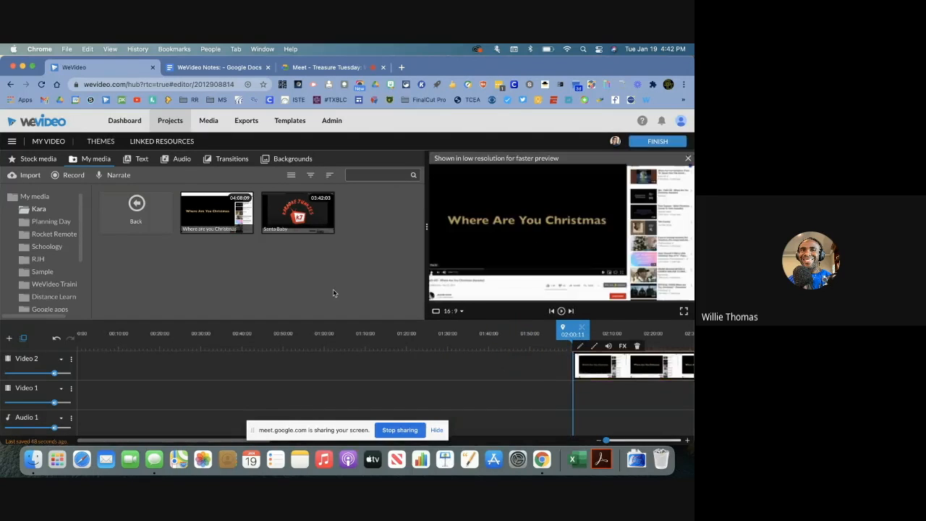
left_click_drag(297, 217, 97, 391)
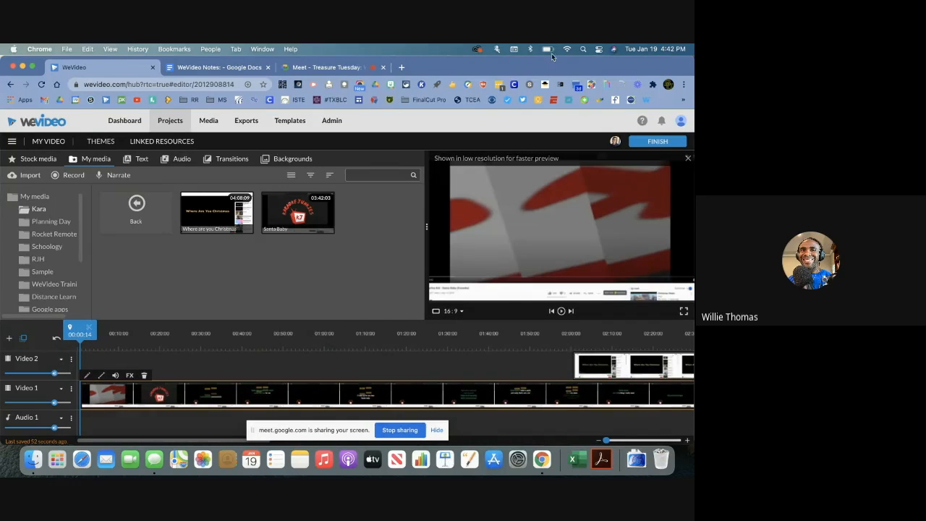
Switch to Google Meet to view the call and its chat.
left_click(325, 67)
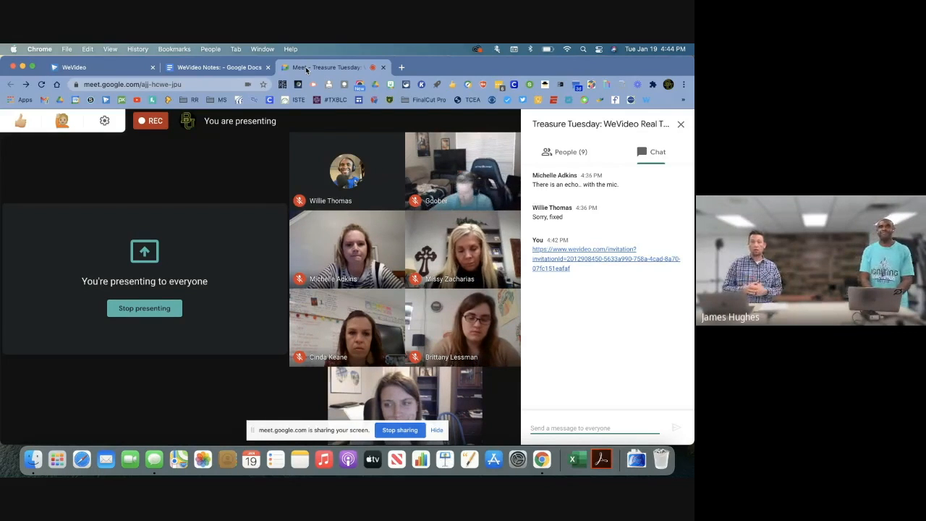
Switch to the WeVideo editor and rename the Video 1 and Video 2 tracks with two participants' surnames.
left_click(84, 68)
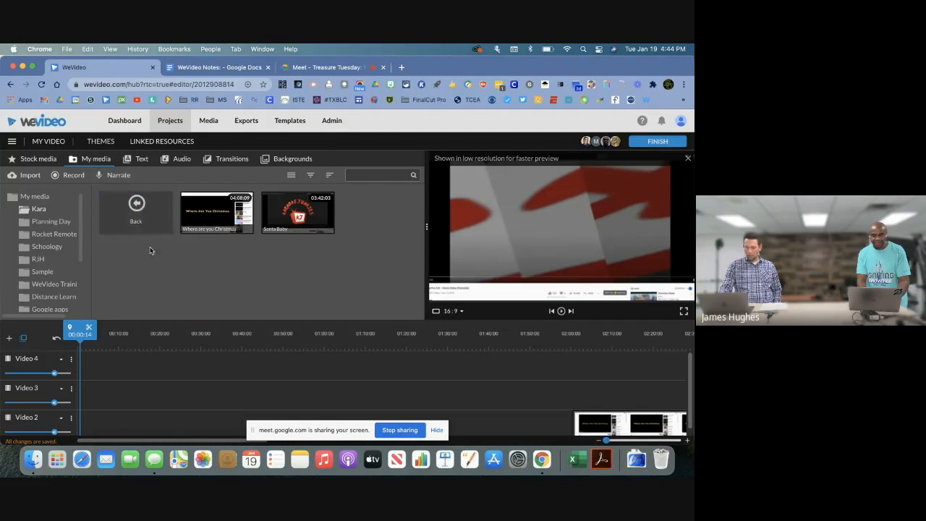
scroll(30, 413, "down", 2)
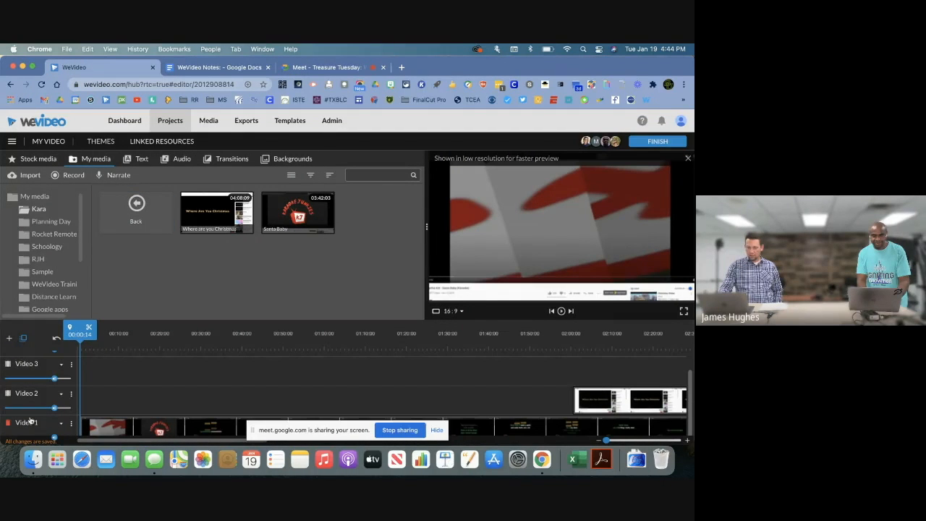
left_click_drag(37, 422, 2, 417)
type("Lessman")
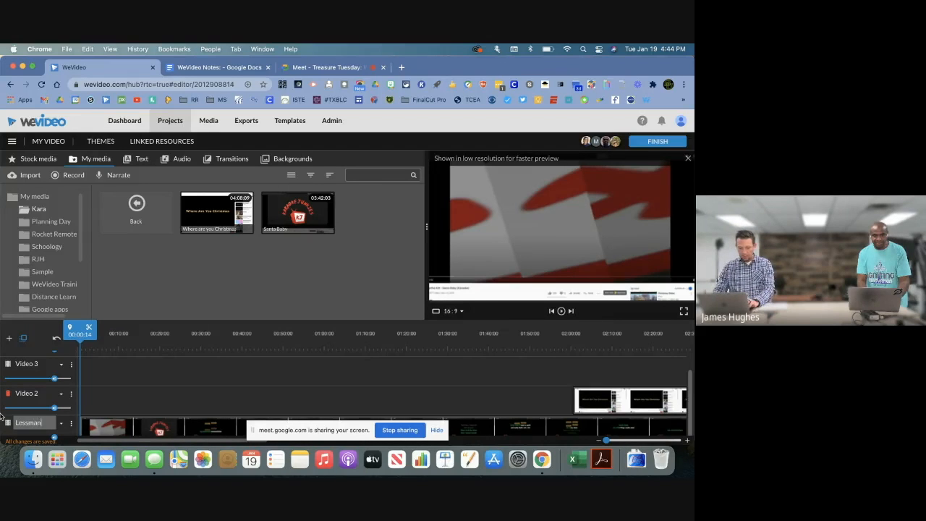
key("Return")
left_click_drag(39, 392, 6, 392)
type("Adkins")
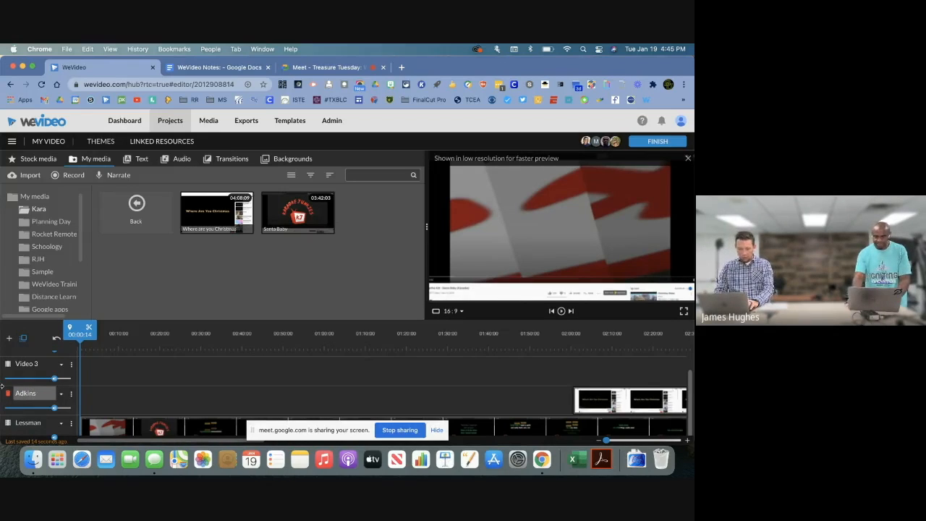
Rename the Video 3 track with a third participant's surname, checking the name in the Google Meet call.
left_click(28, 363)
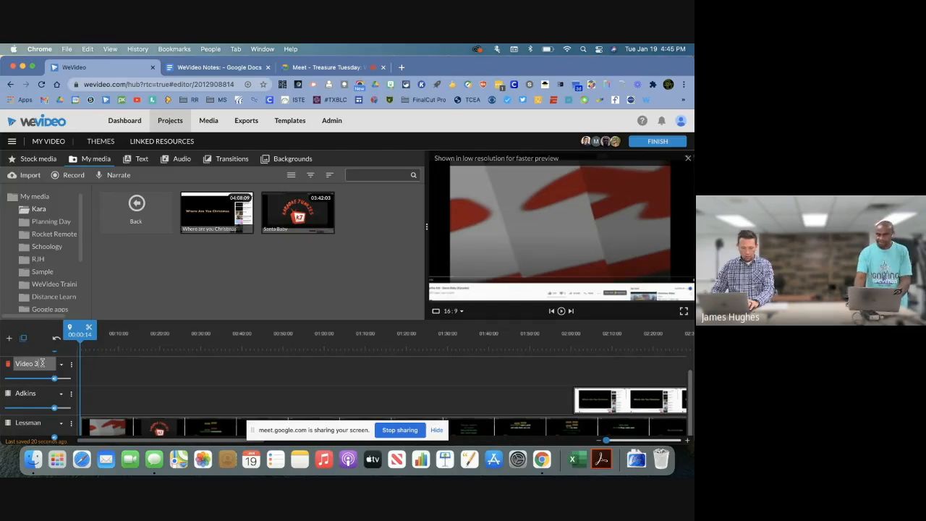
scroll(1, 357, "up", 1)
type("Z")
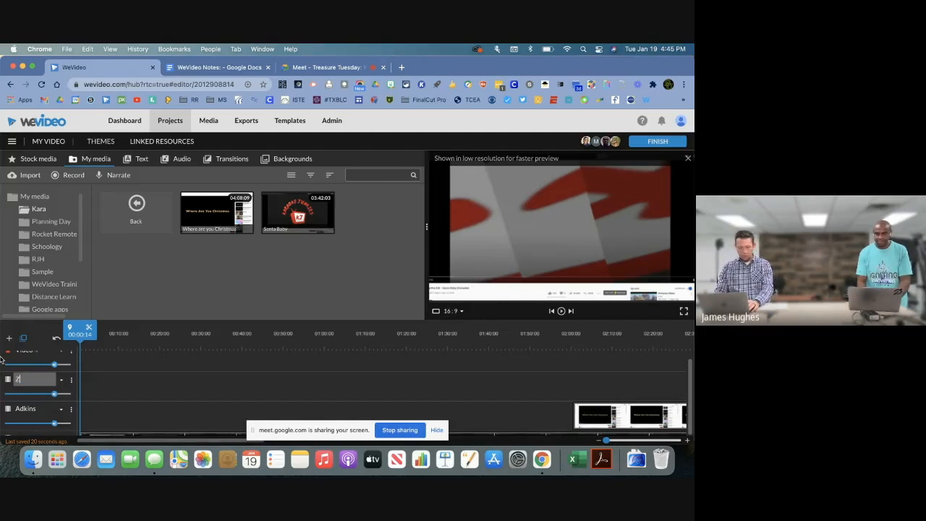
left_click(313, 68)
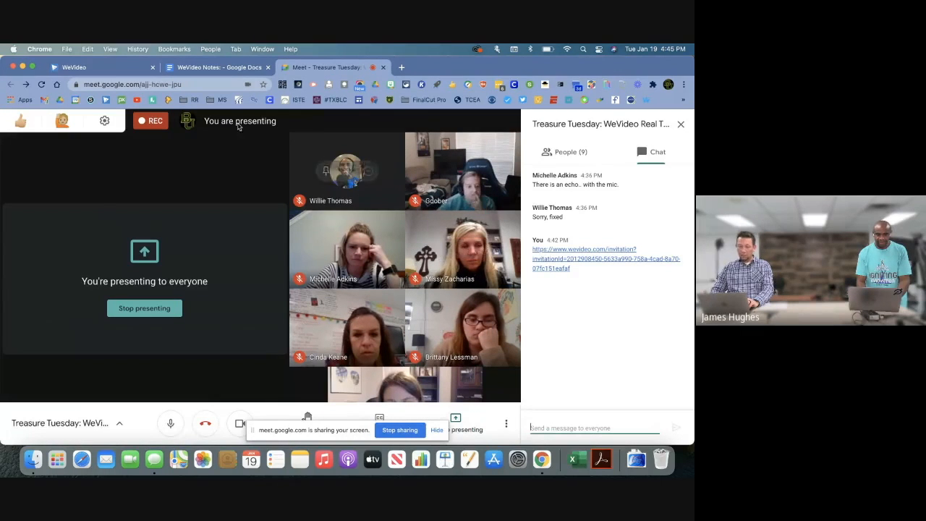
left_click(101, 66)
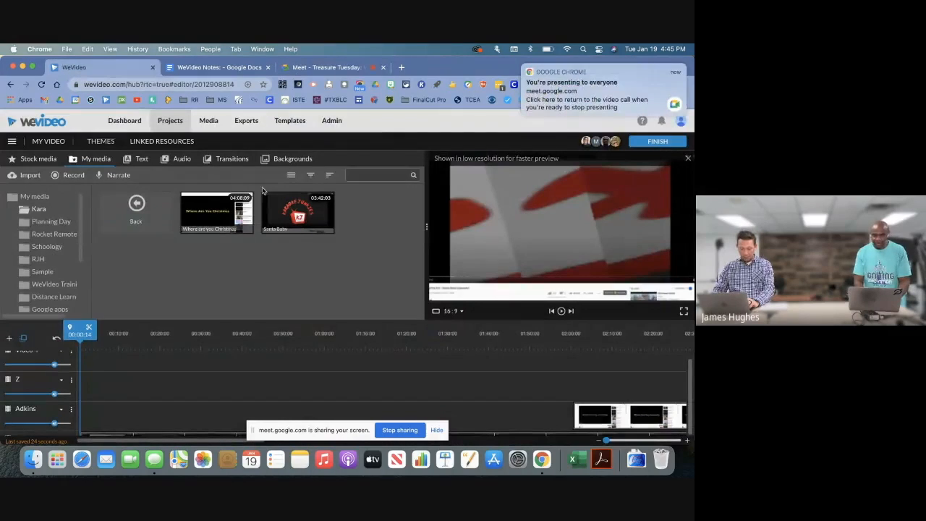
left_click(26, 380)
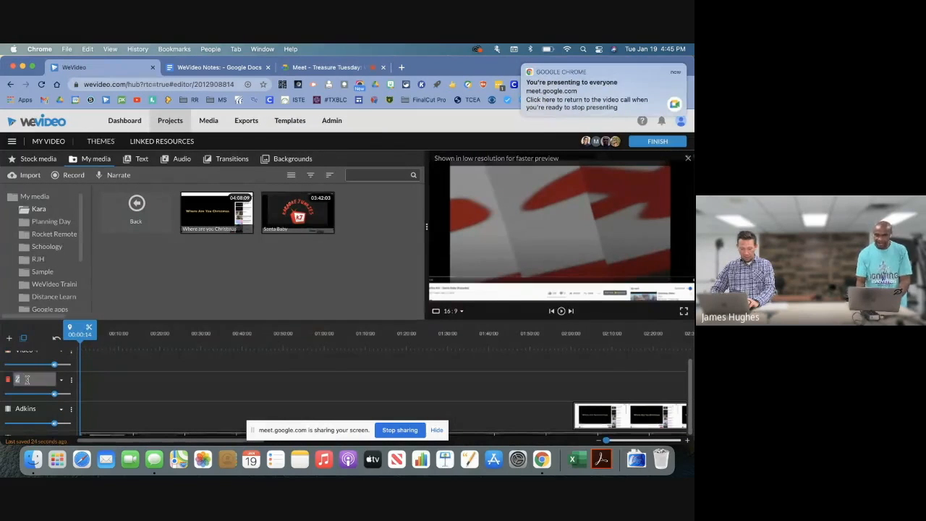
type("acharias")
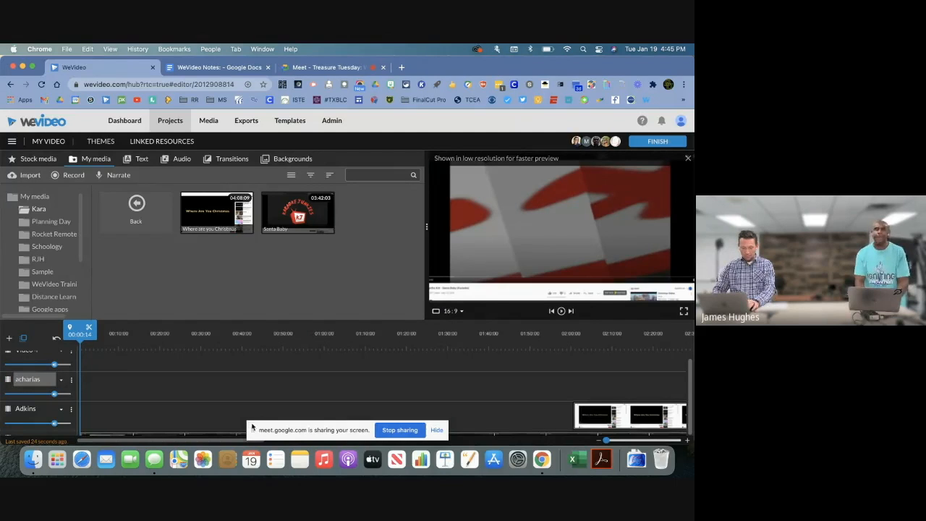
type("Z")
scroll(125, 395, "up", 1)
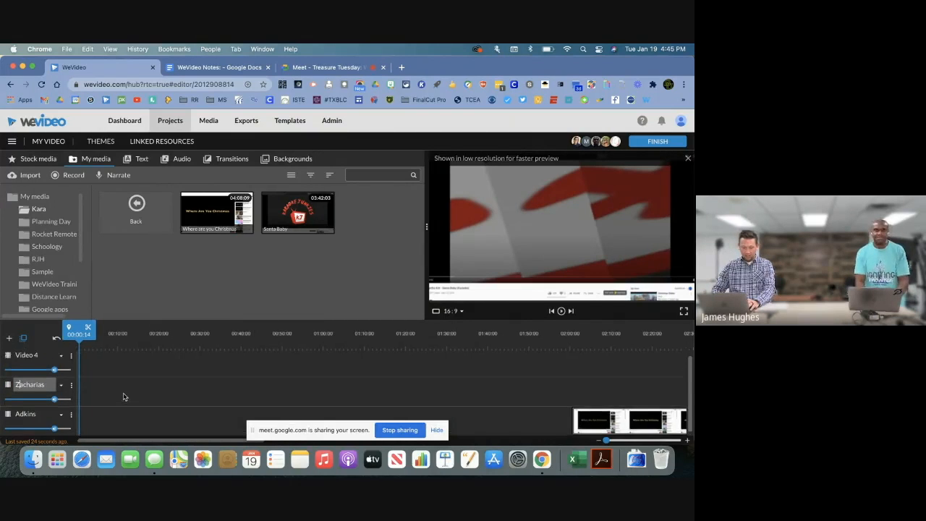
Rename the Video 4 track with another participant's surname and add one more video track.
left_click(24, 360)
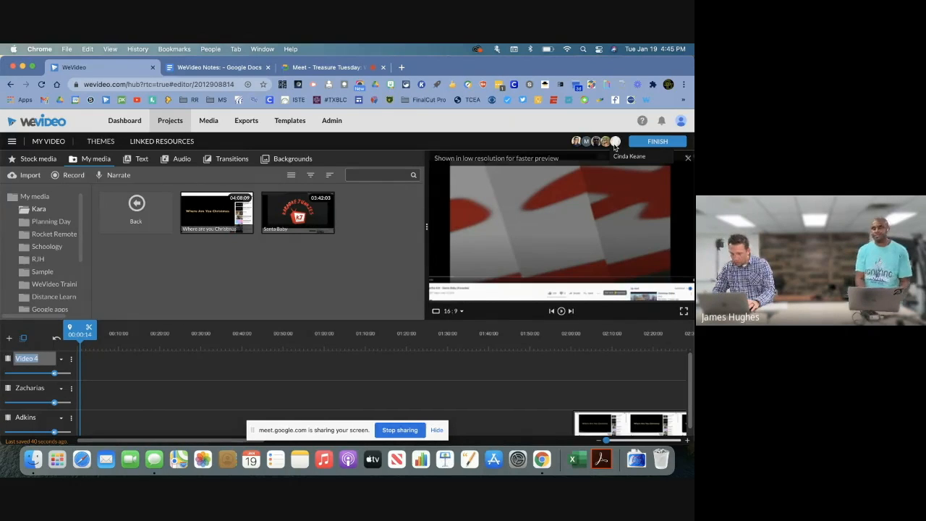
type("Keane")
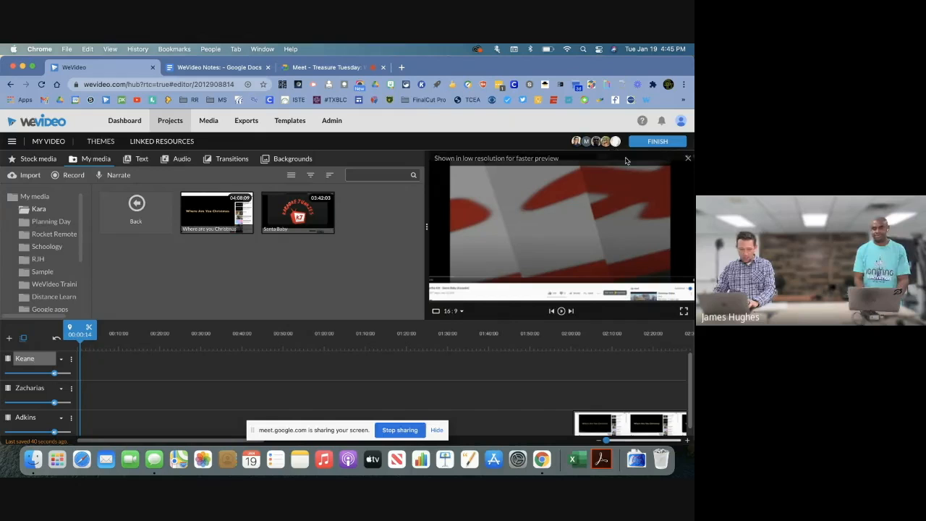
left_click(8, 340)
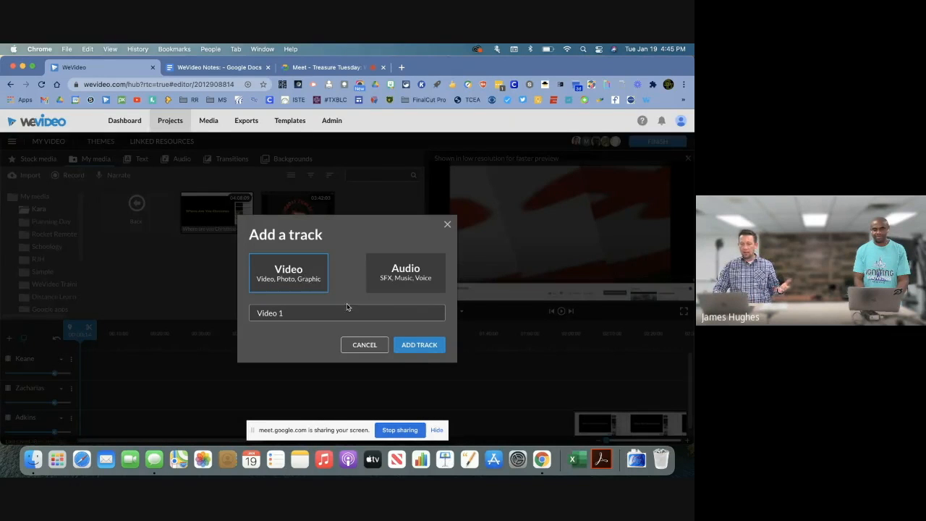
left_click(402, 343)
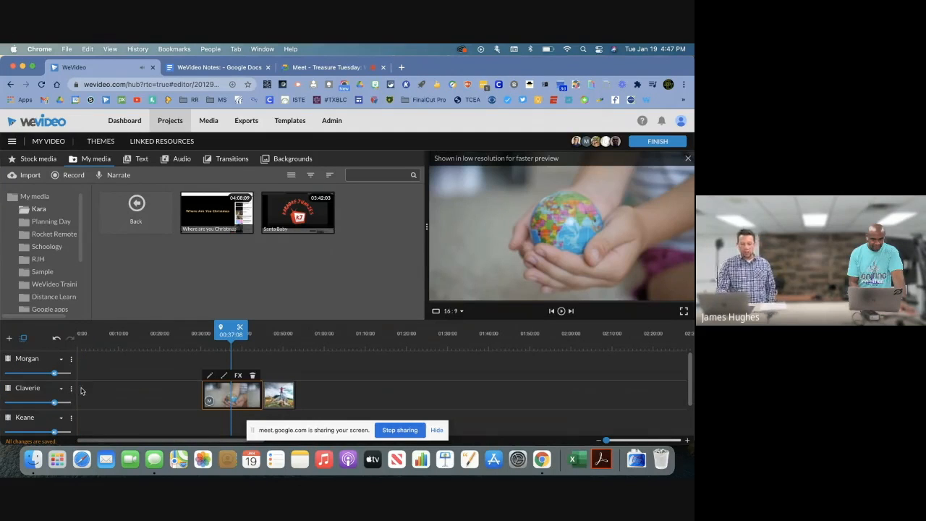
Mute the track holding the green-screen group clip and play the timeline from about 37 seconds.
scroll(81, 390, "down", 3)
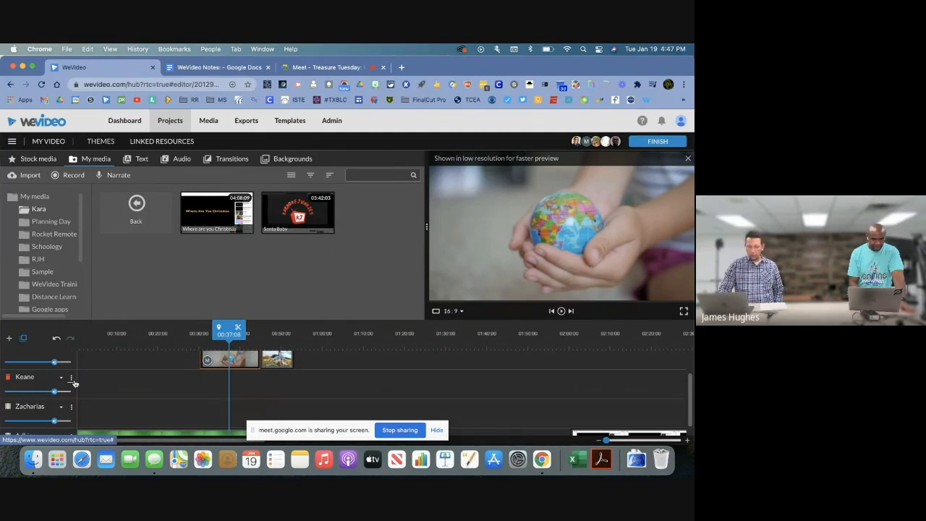
left_click(70, 379)
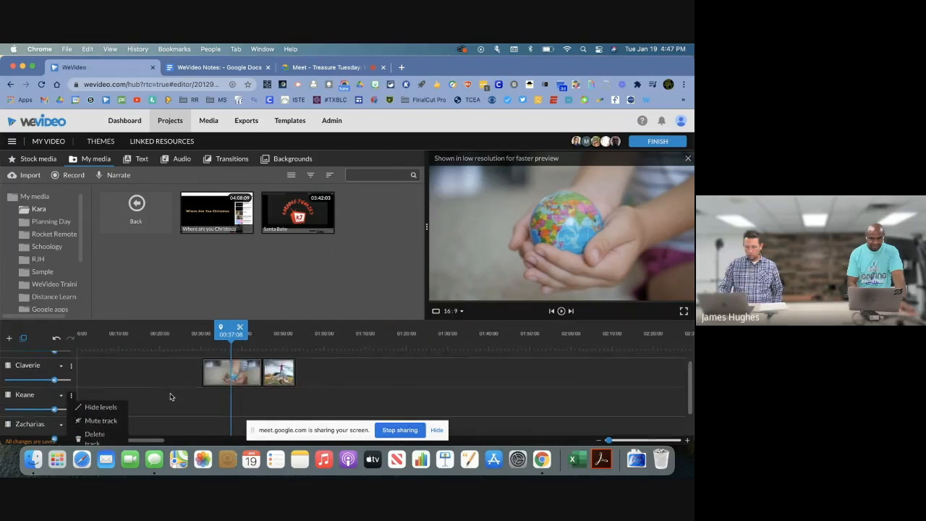
scroll(169, 395, "down", 2)
left_click(71, 381)
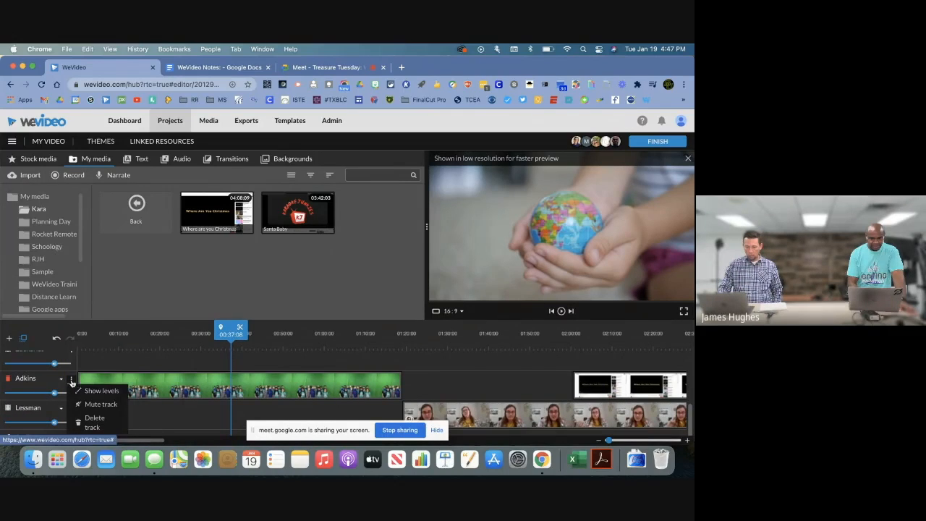
left_click(83, 404)
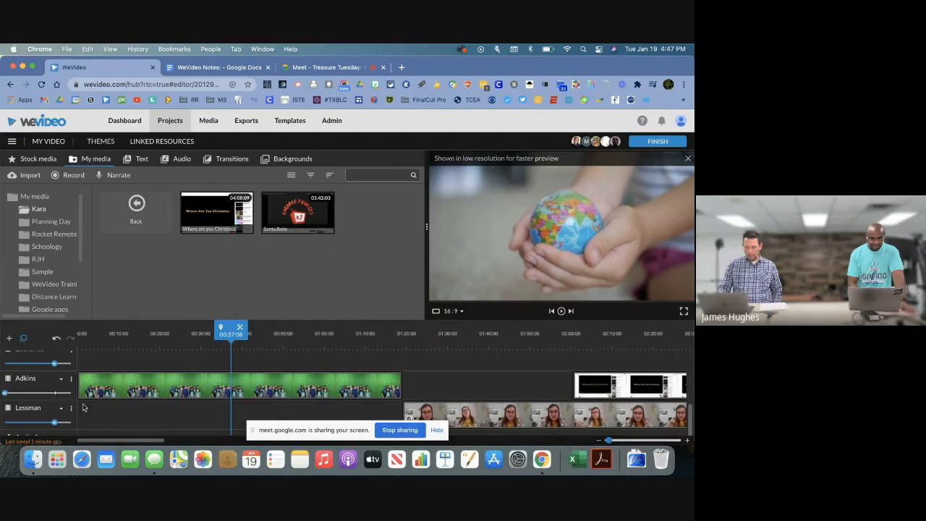
scroll(82, 407, "up", 3)
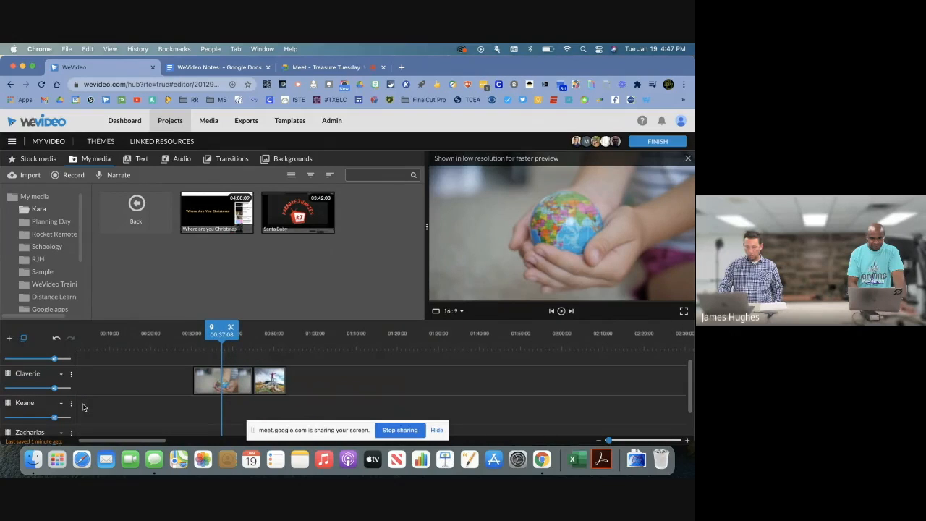
key("space")
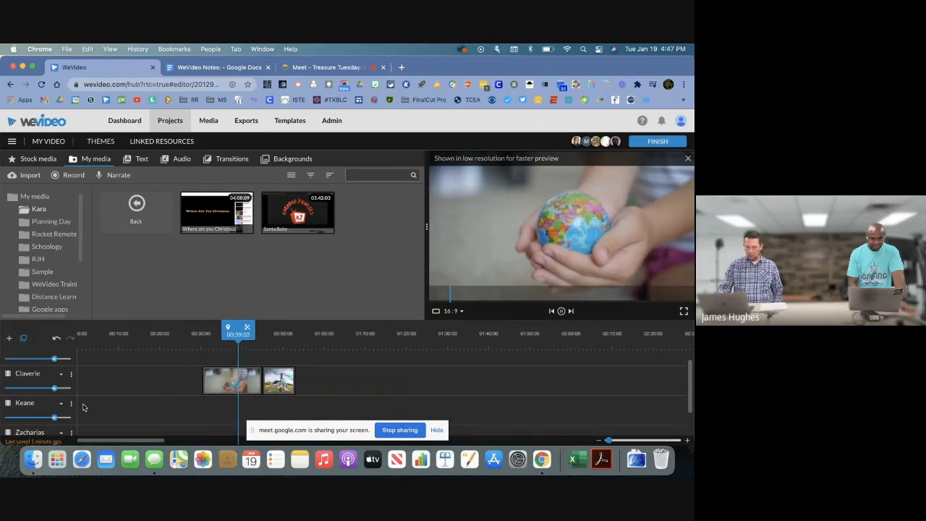